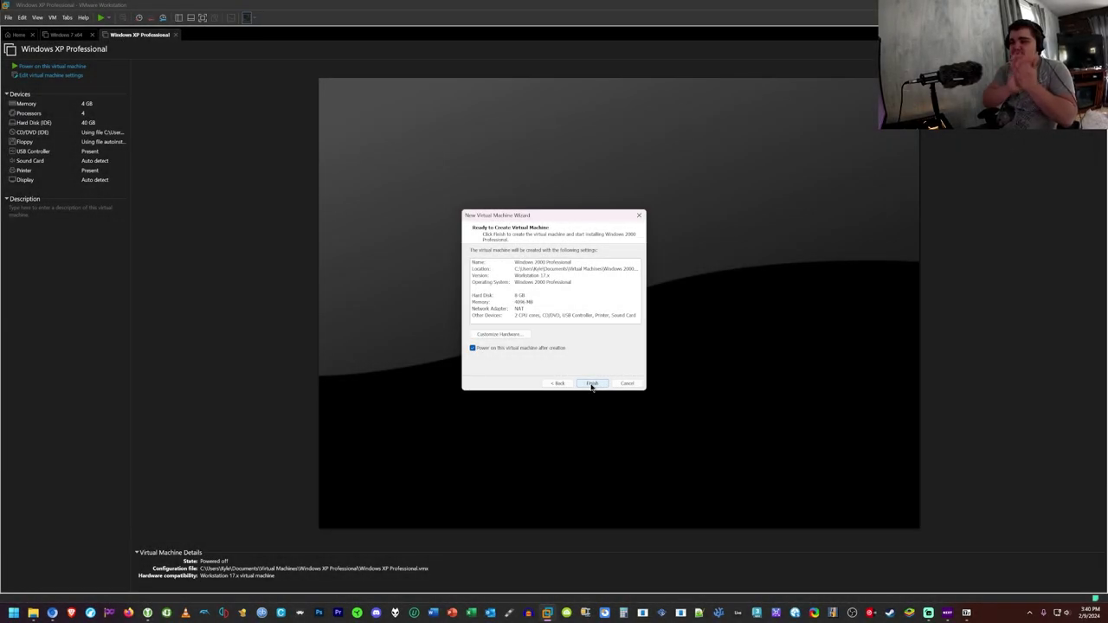
Finish creating the Windows 2000 Professional virtual machine and boot its setup in full screen
{"action": "left_click", "coordinate": [592, 384]}
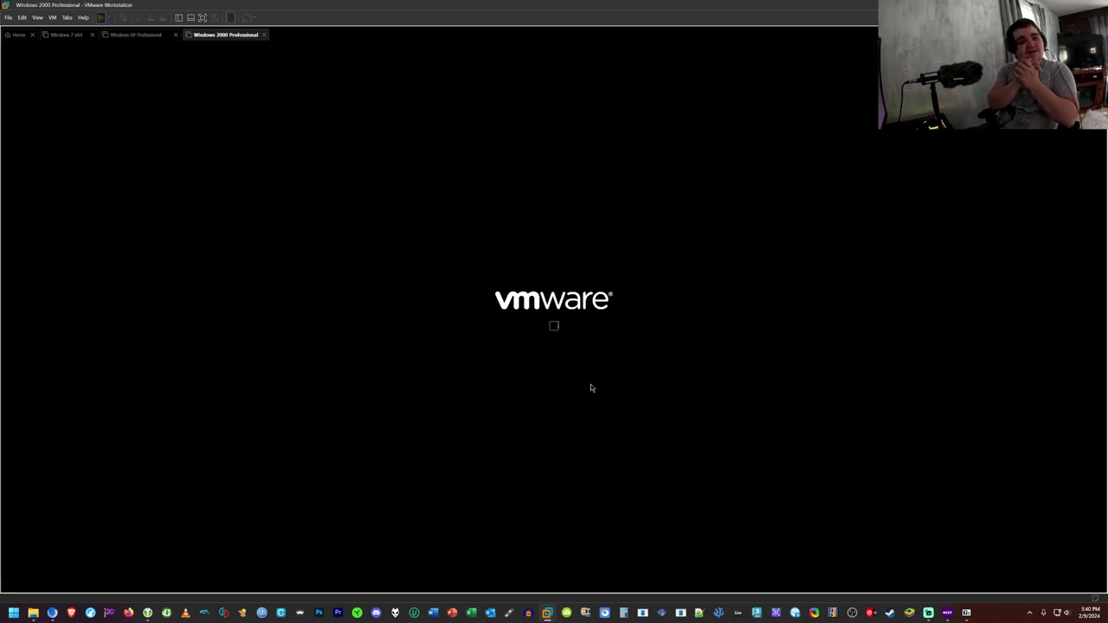
{"action": "key", "text": "ctrl+alt+Return"}
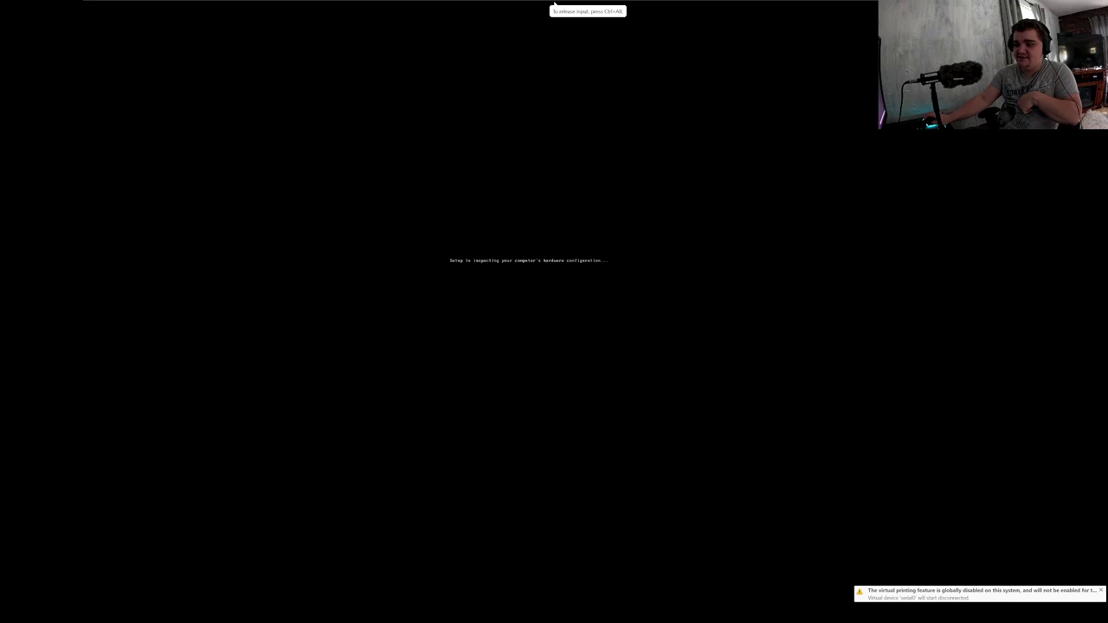
Try to manually specify Standard PC as the computer type in Windows 2000 Setup
{"action": "key", "text": "F5"}
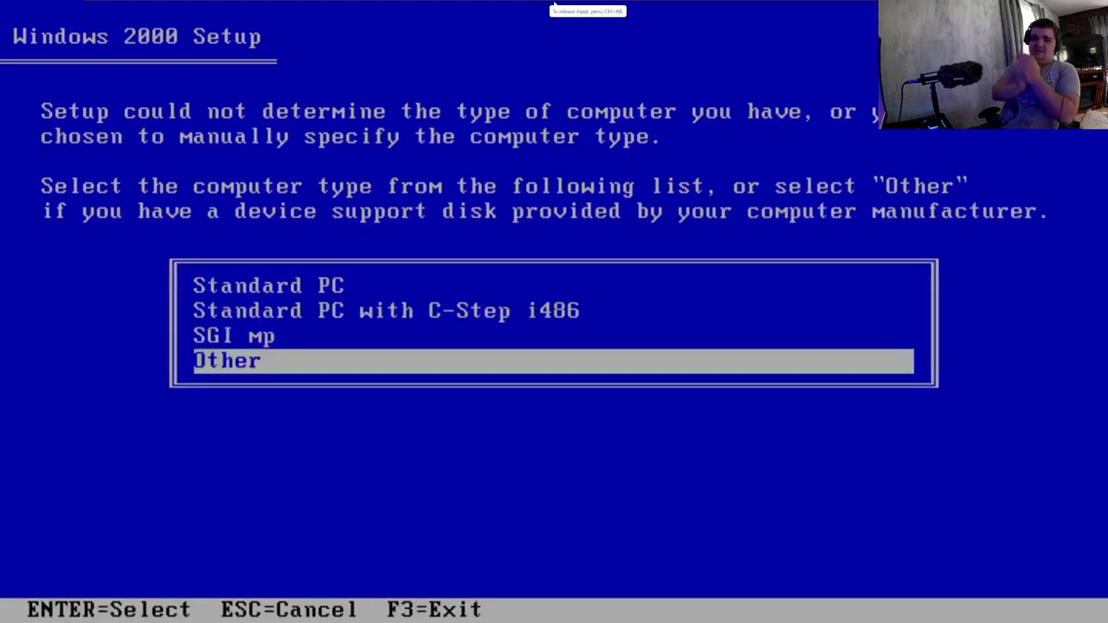
{"action": "key", "text": "Up"}
{"action": "key", "text": "Up"}
{"action": "key", "text": "Up"}
{"action": "key", "text": "Return"}
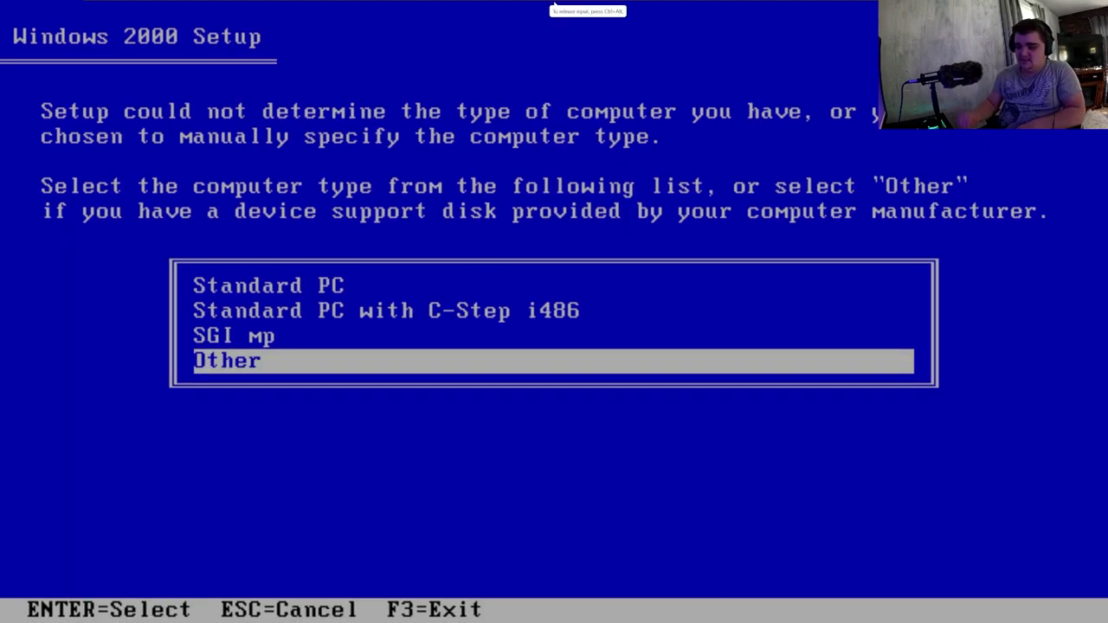
{"action": "key", "text": "Return"}
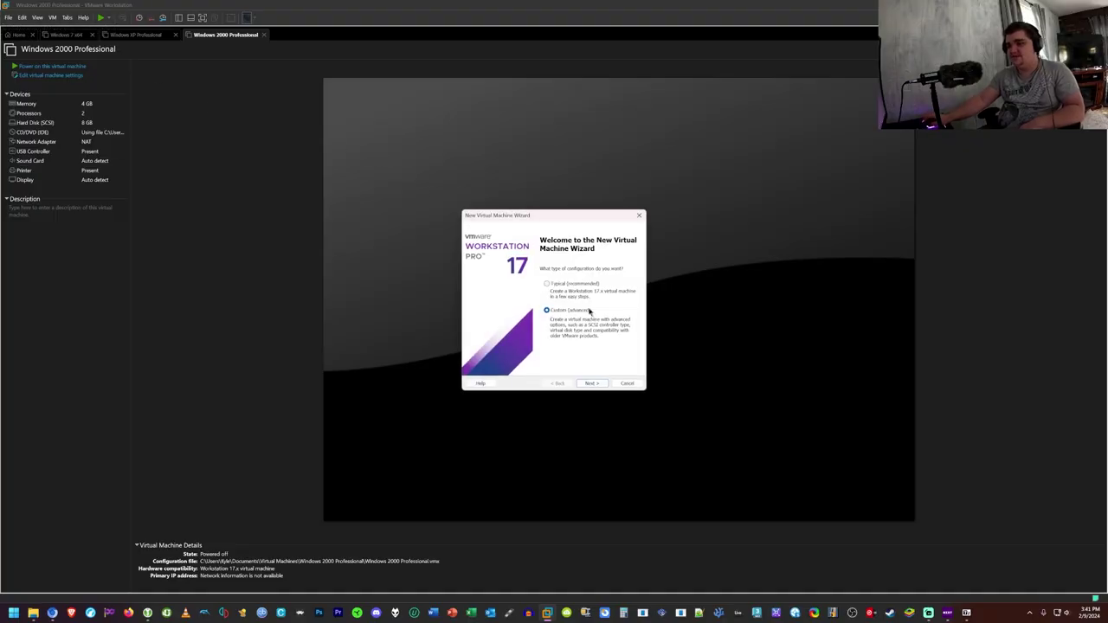
Create a custom Windows 2000 Professional virtual machine with an IDE virtual disk and boot Windows 2000 Setup in it
{"action": "left_click", "coordinate": [590, 382]}
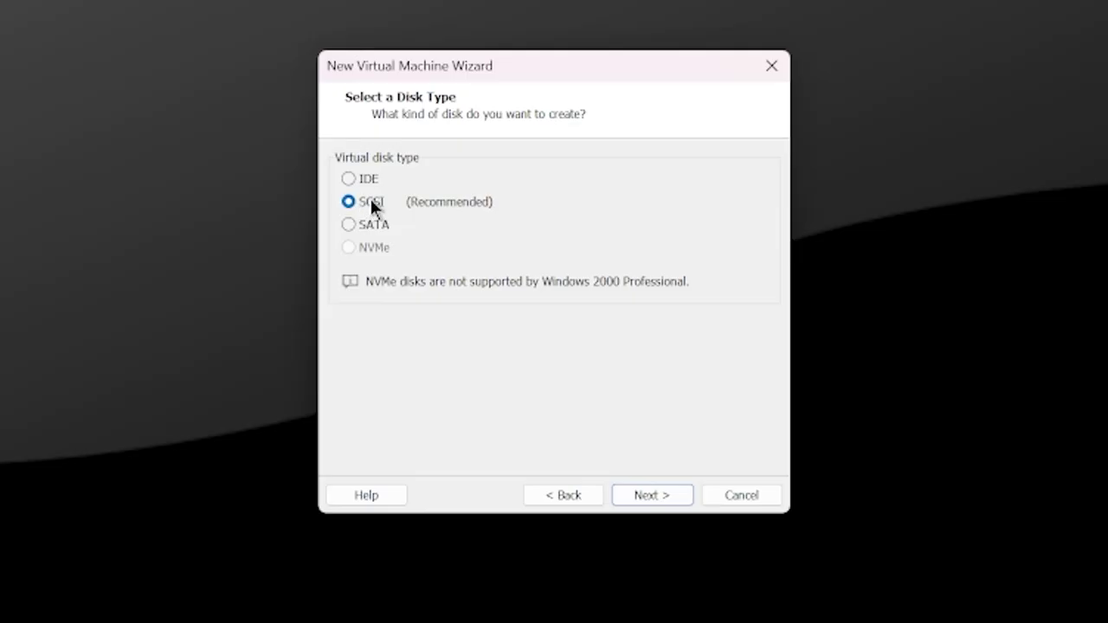
{"action": "left_click", "coordinate": [474, 260]}
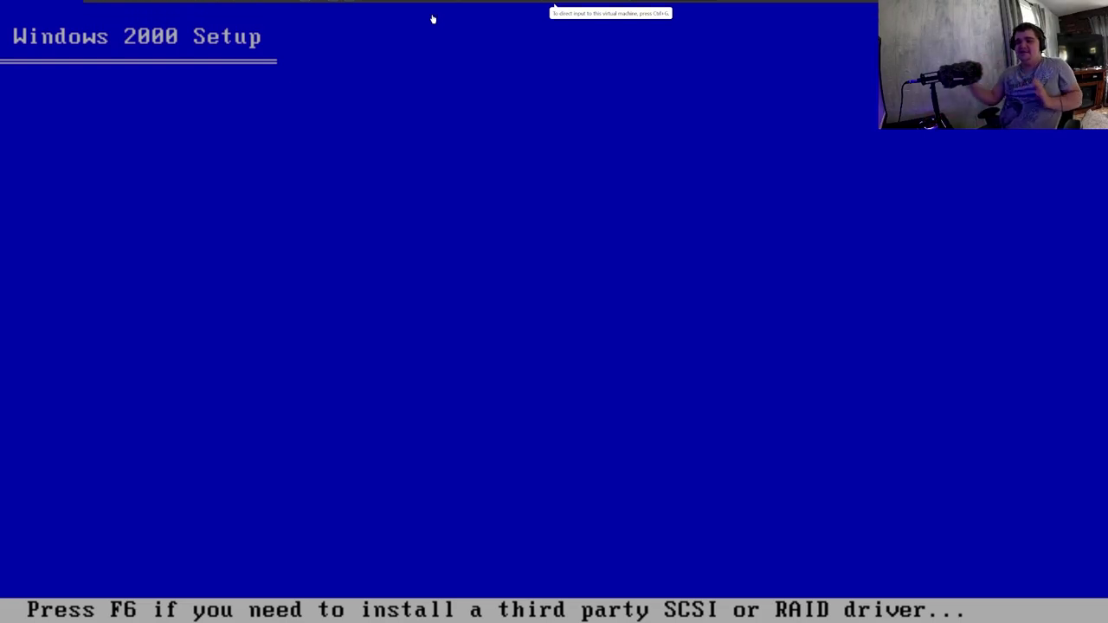
{"action": "left_click", "coordinate": [433, 19]}
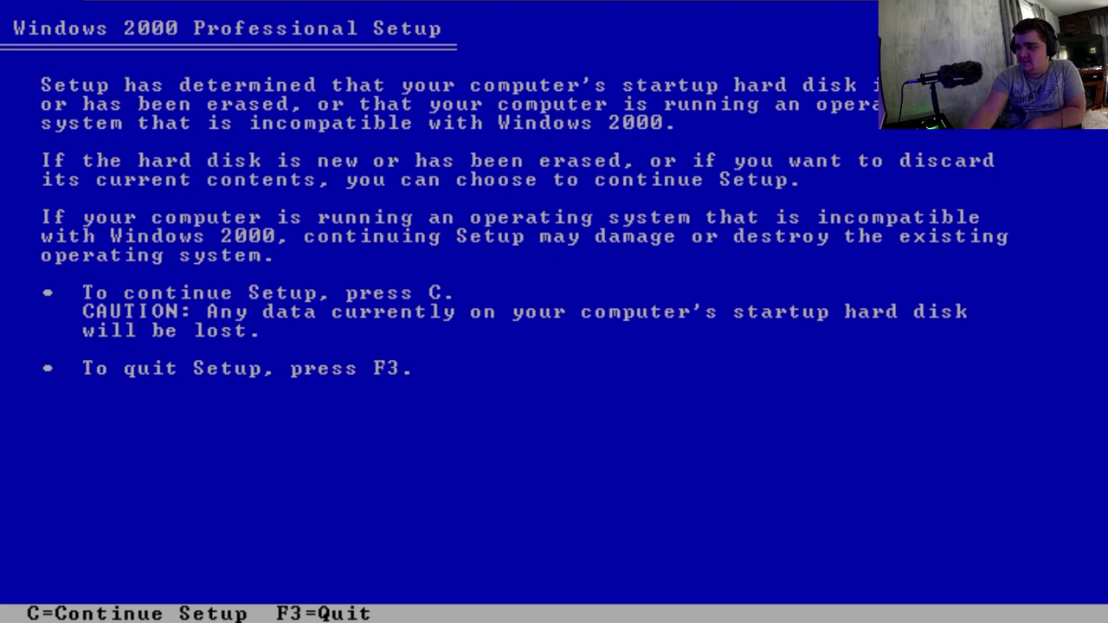
Continue Setup, install Windows 2000 on the unpartitioned space formatted with the NTFS file system, and restart the computer
{"action": "key", "text": "c"}
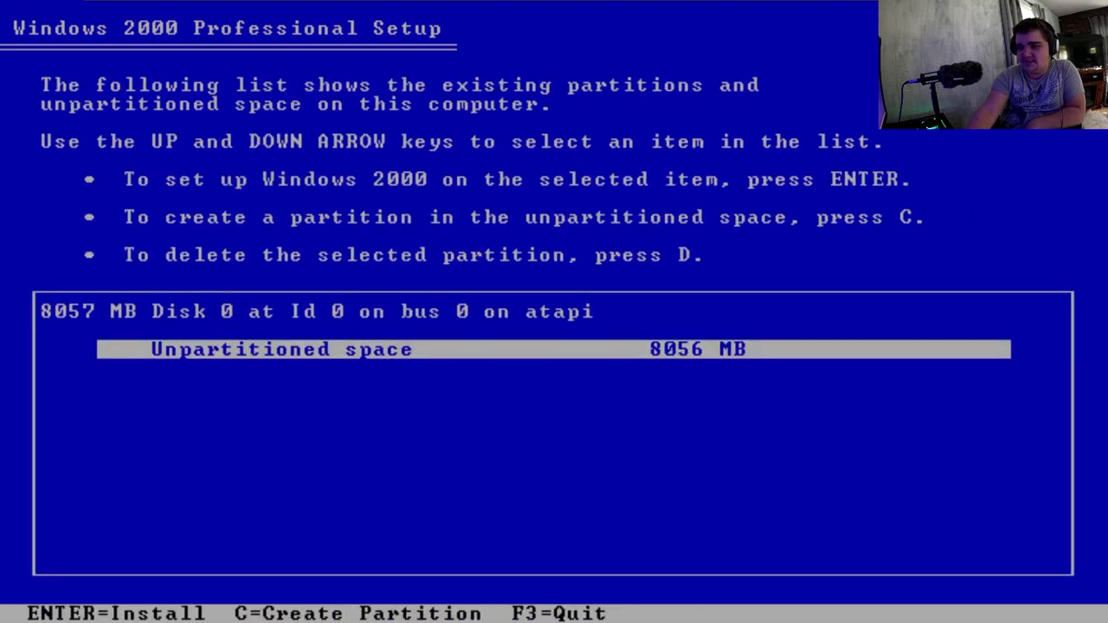
{"action": "key", "text": "Return"}
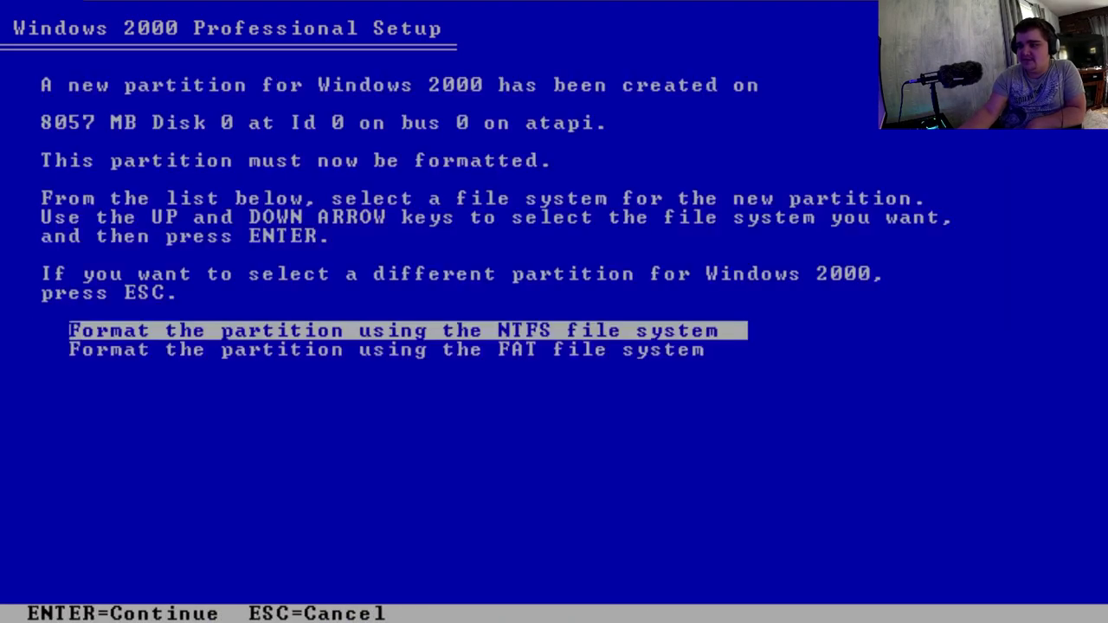
{"action": "key", "text": "Down"}
{"action": "key", "text": "Up"}
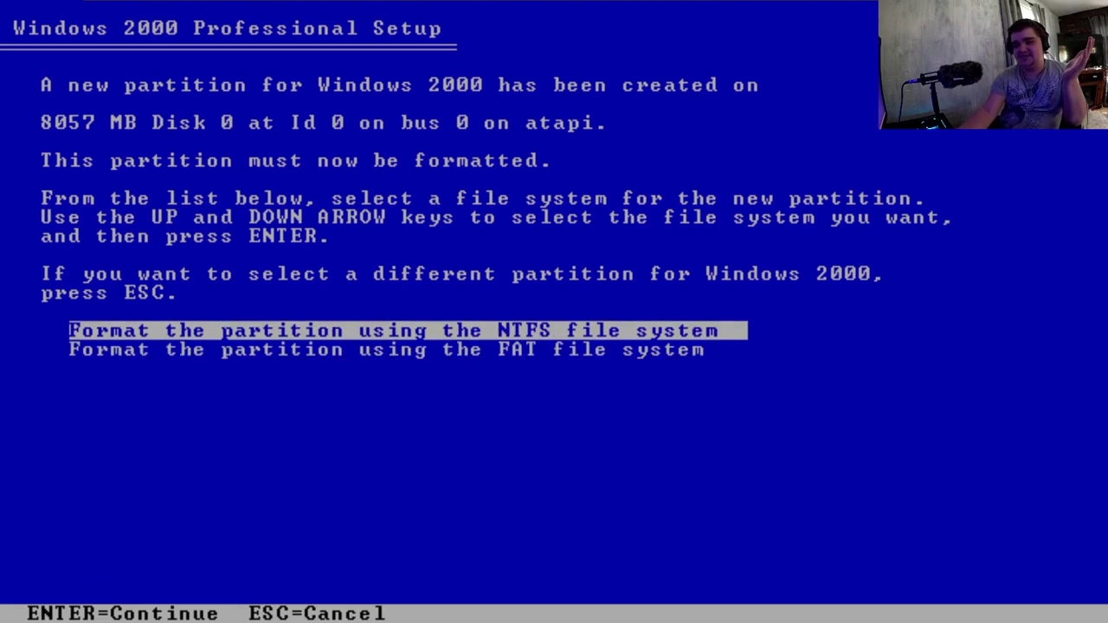
{"action": "key", "text": "Return"}
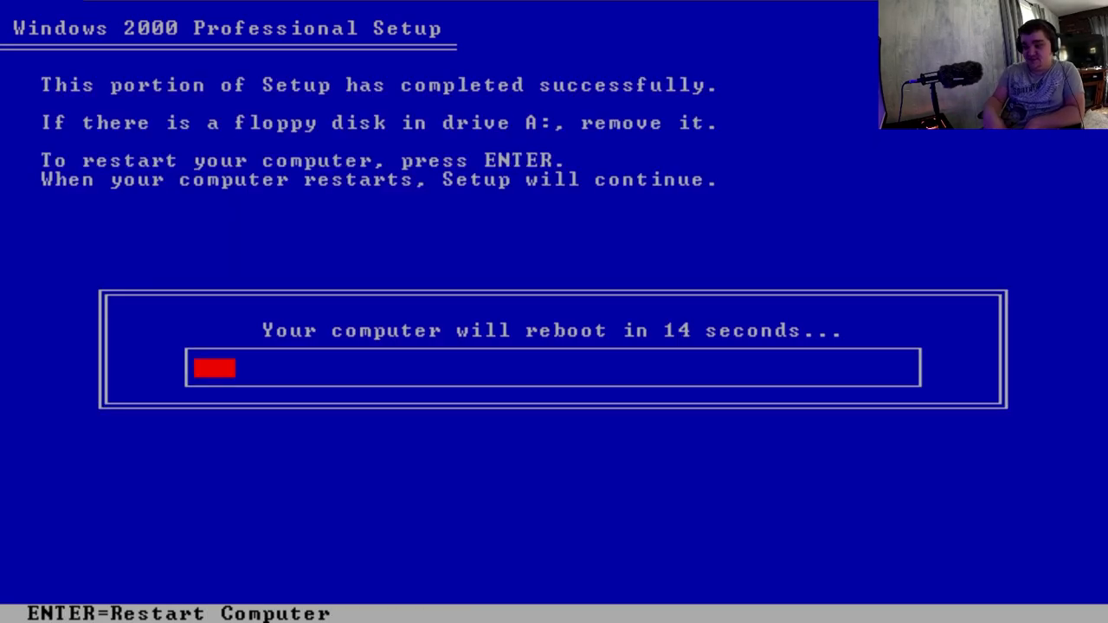
{"action": "key", "text": "Return"}
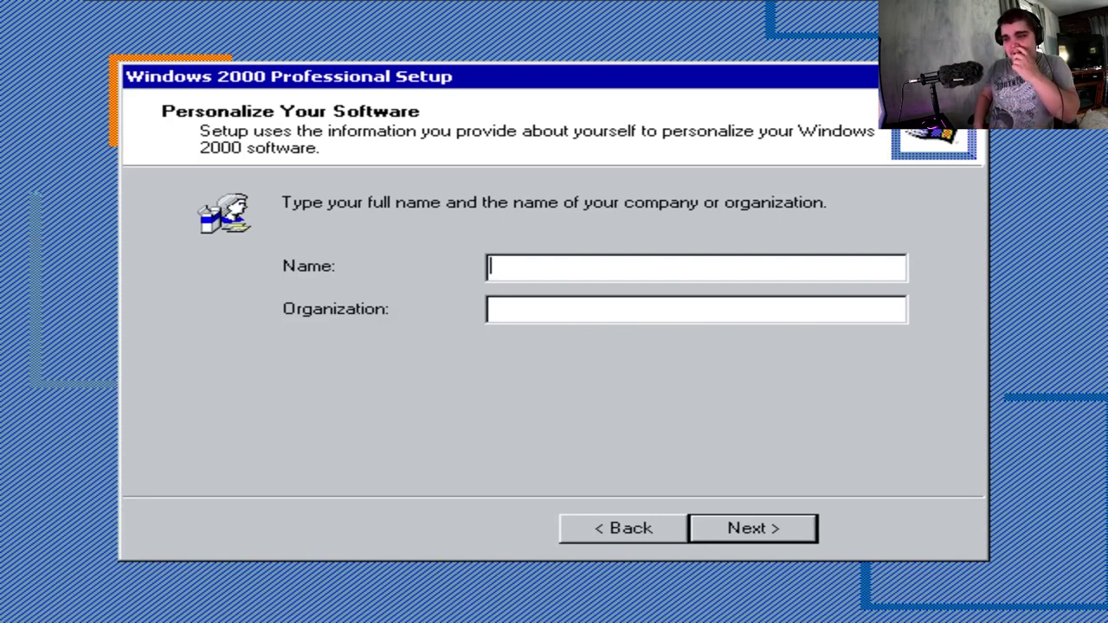
Enter the registered user's name in Setup, finish the installation and log on as Administrator
{"action": "type", "text": "Far"}
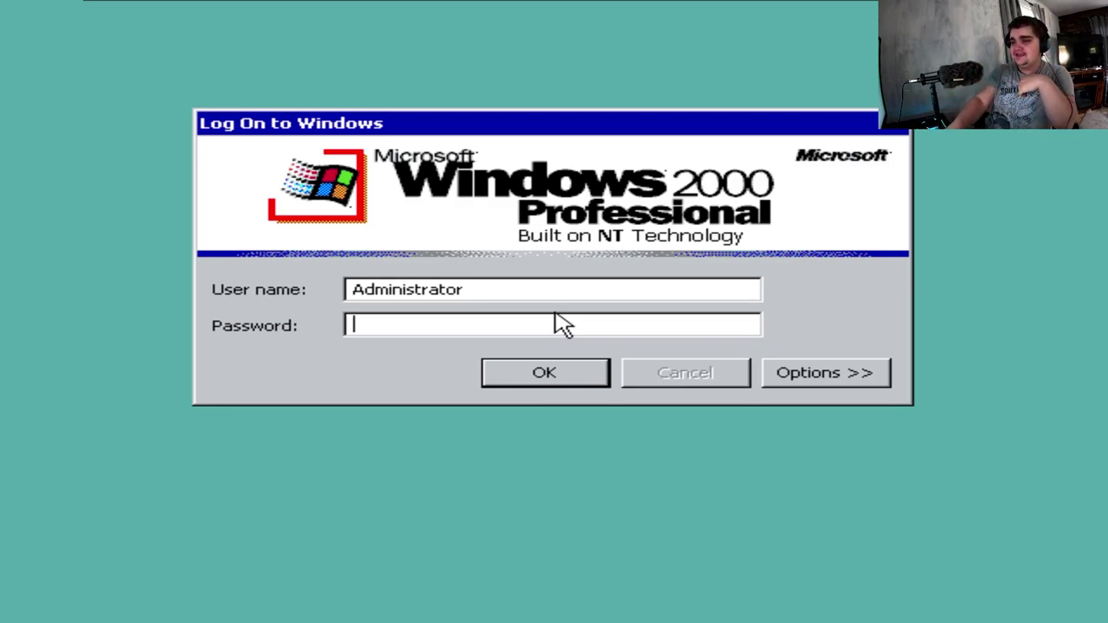
{"action": "key", "text": "Return"}
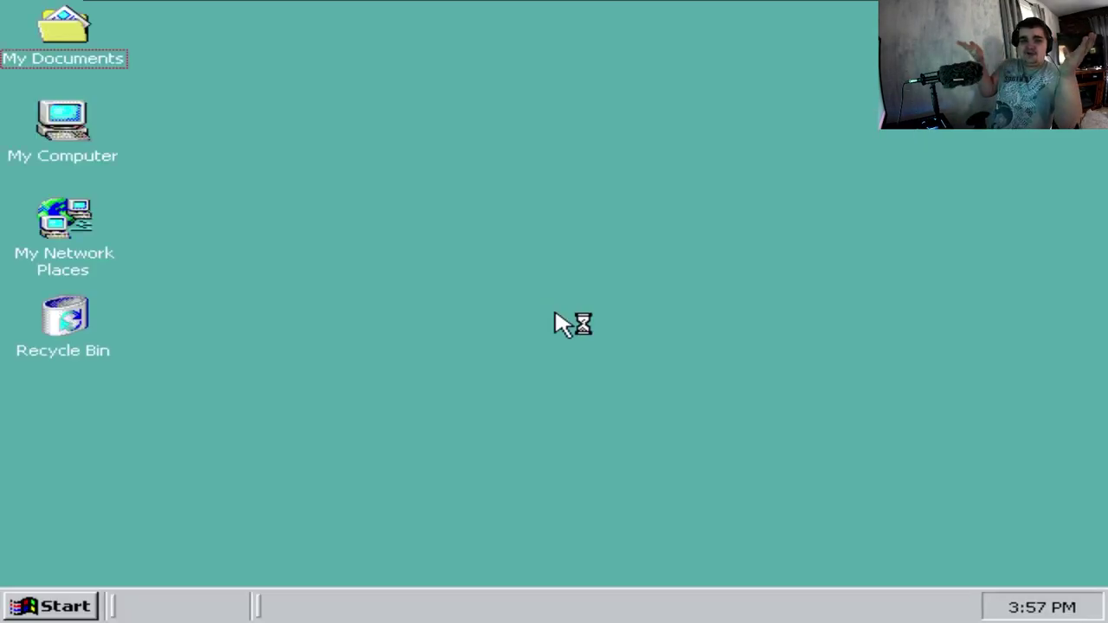
Try to install VMware Tools from the compact disc drive in My Computer and dismiss the installer's error dialog
{"action": "mouse_move", "coordinate": [540, 7]}
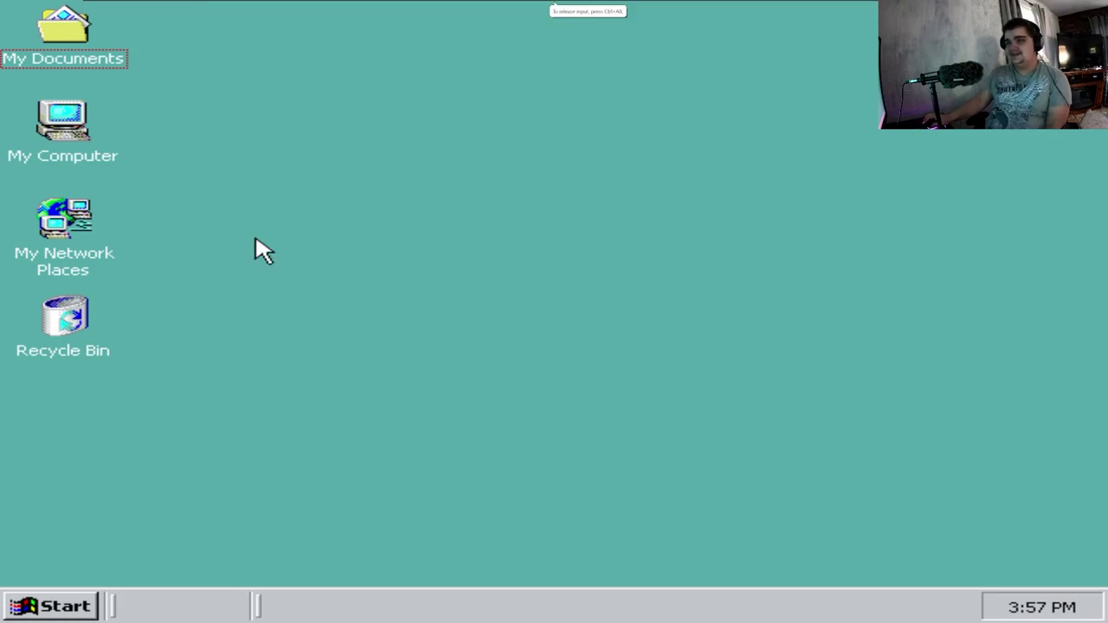
{"action": "double_click", "coordinate": [76, 114]}
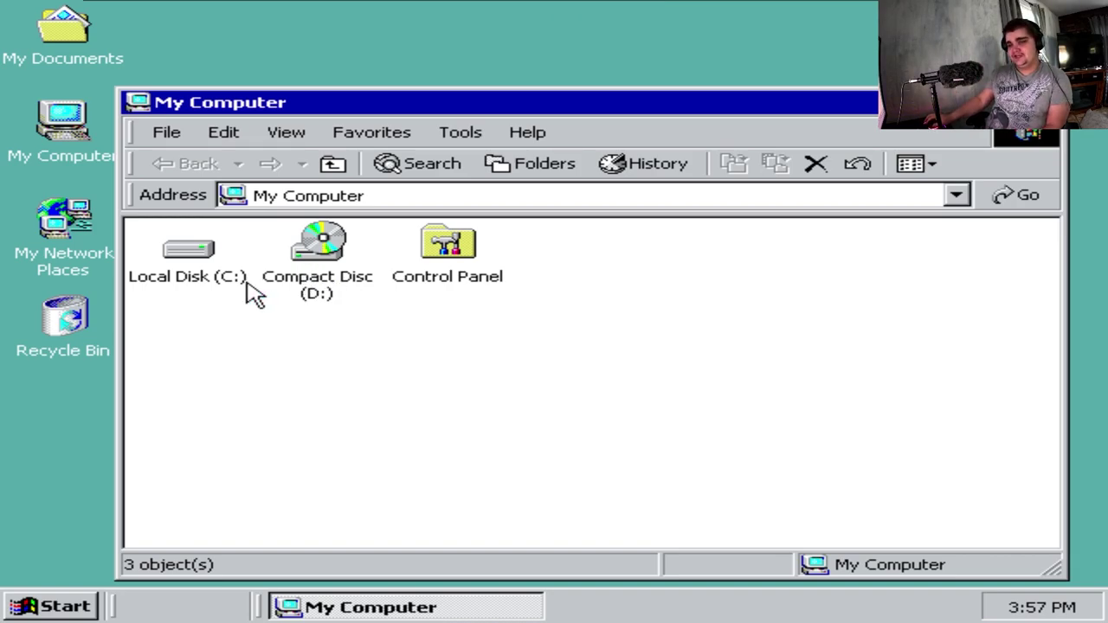
{"action": "double_click", "coordinate": [303, 285]}
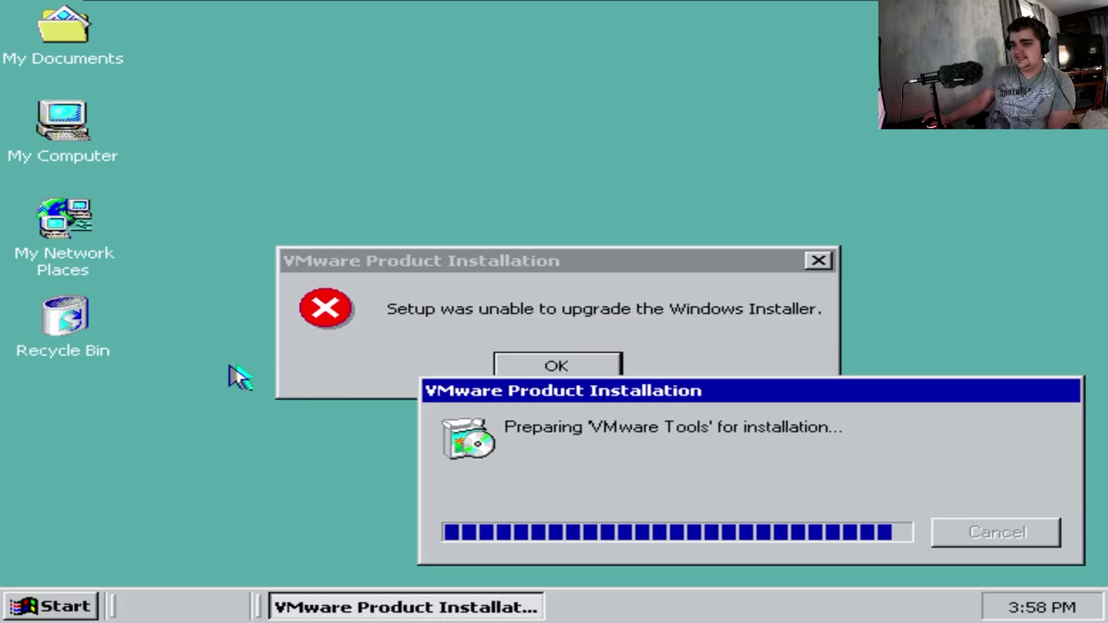
{"action": "left_click", "coordinate": [22, 599]}
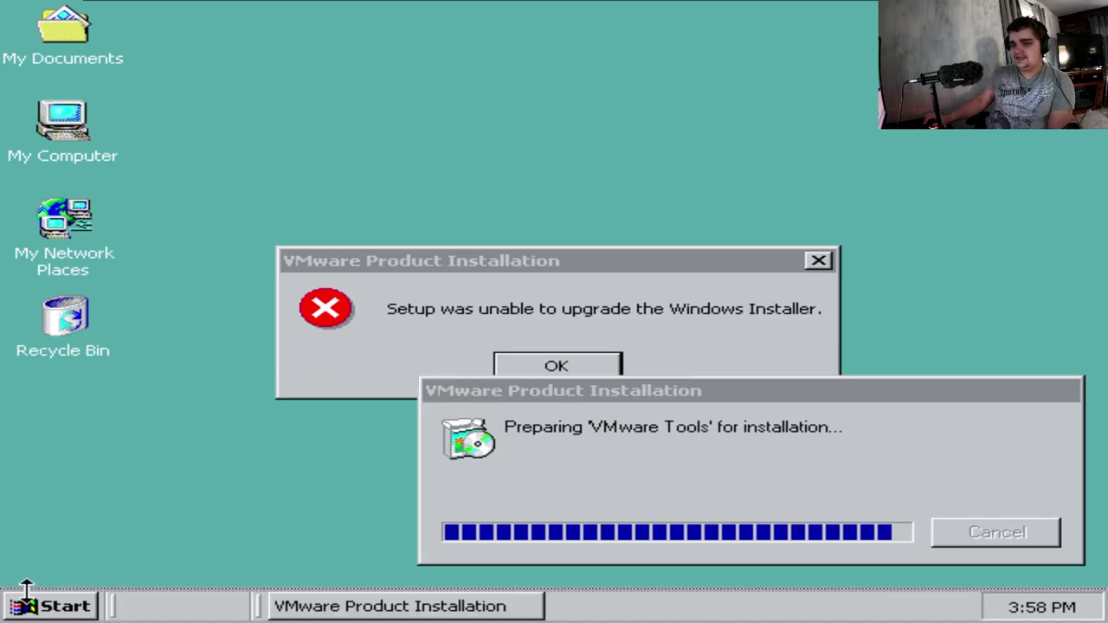
{"action": "left_click", "coordinate": [205, 291]}
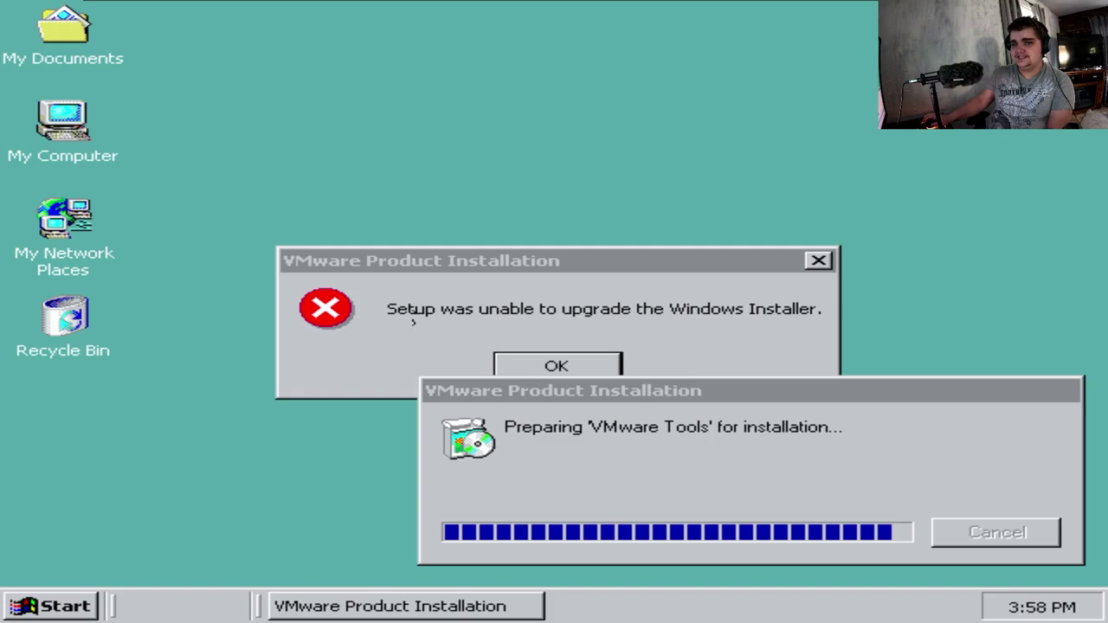
{"action": "left_click", "coordinate": [575, 368]}
Check the Windows 2000 version and hardware information in System Properties
{"action": "key", "text": "super+Pause"}
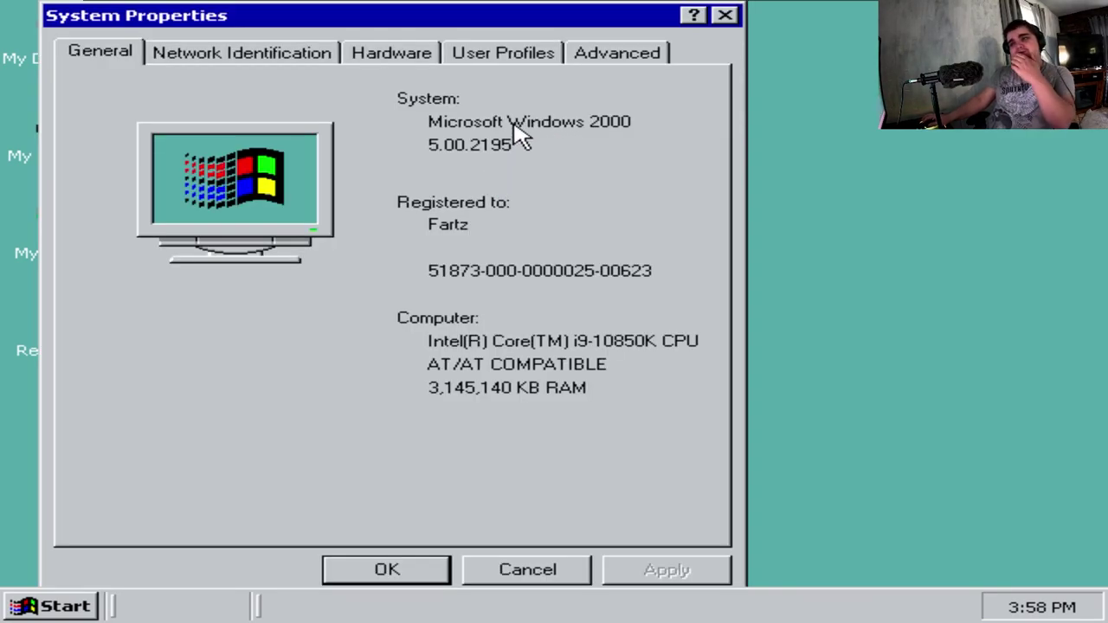
{"action": "key", "text": "Escape"}
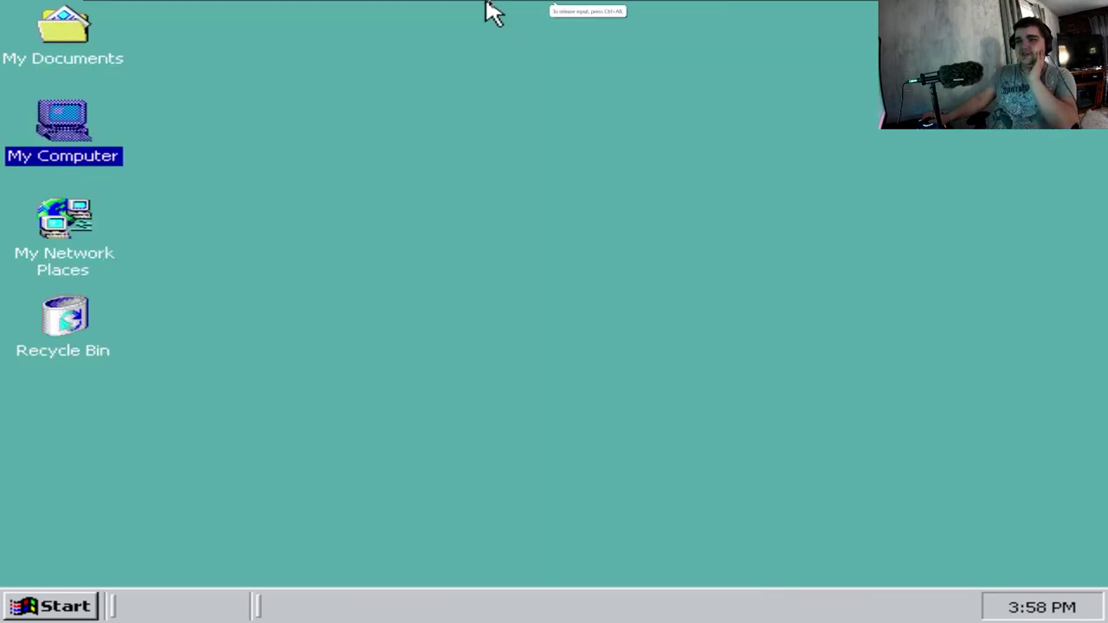
Leave full screen and try to launch the VMware Tools installation again for the running virtual machine
{"action": "mouse_move", "coordinate": [580, 3]}
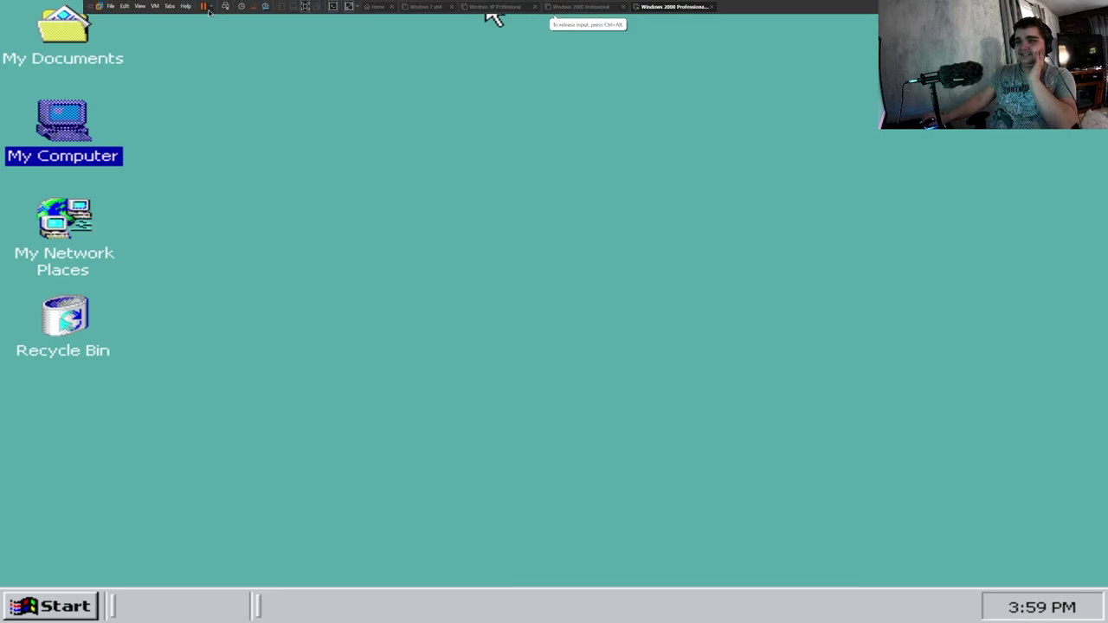
{"action": "left_click", "coordinate": [138, 7]}
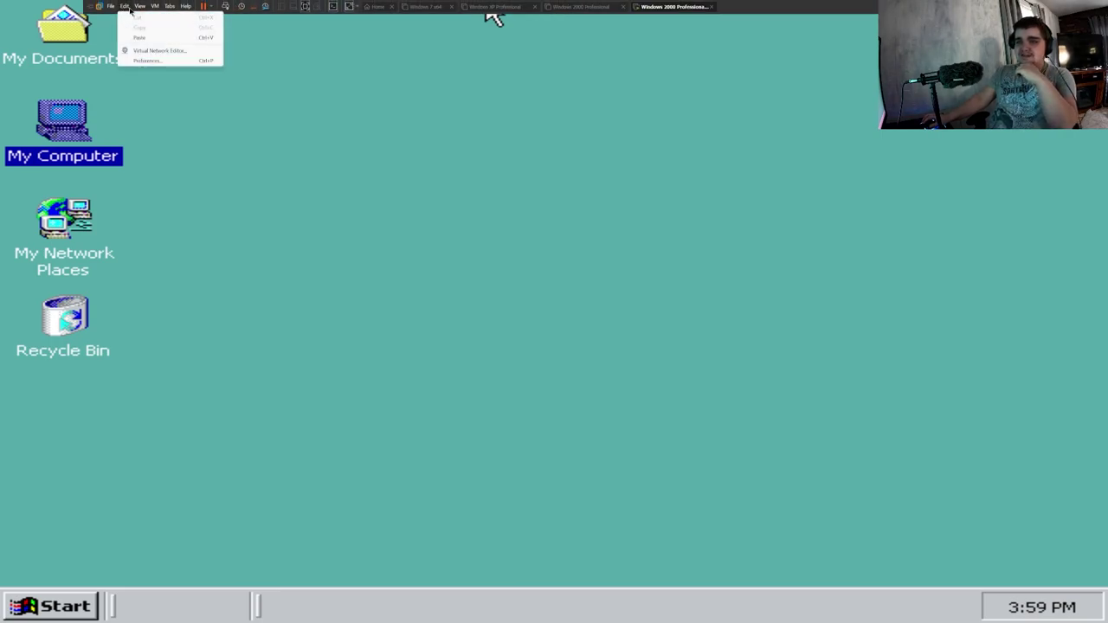
{"action": "left_click", "coordinate": [129, 14]}
{"action": "left_click", "coordinate": [52, 18]}
{"action": "left_click", "coordinate": [95, 117]}
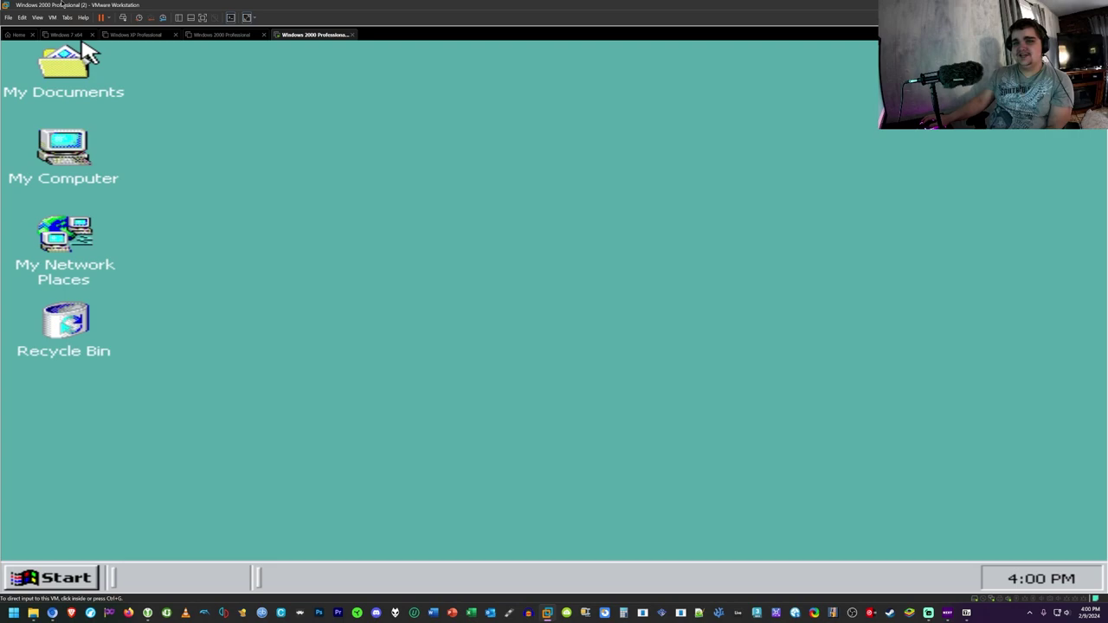
{"action": "left_click", "coordinate": [52, 18]}
{"action": "mouse_move", "coordinate": [67, 108]}
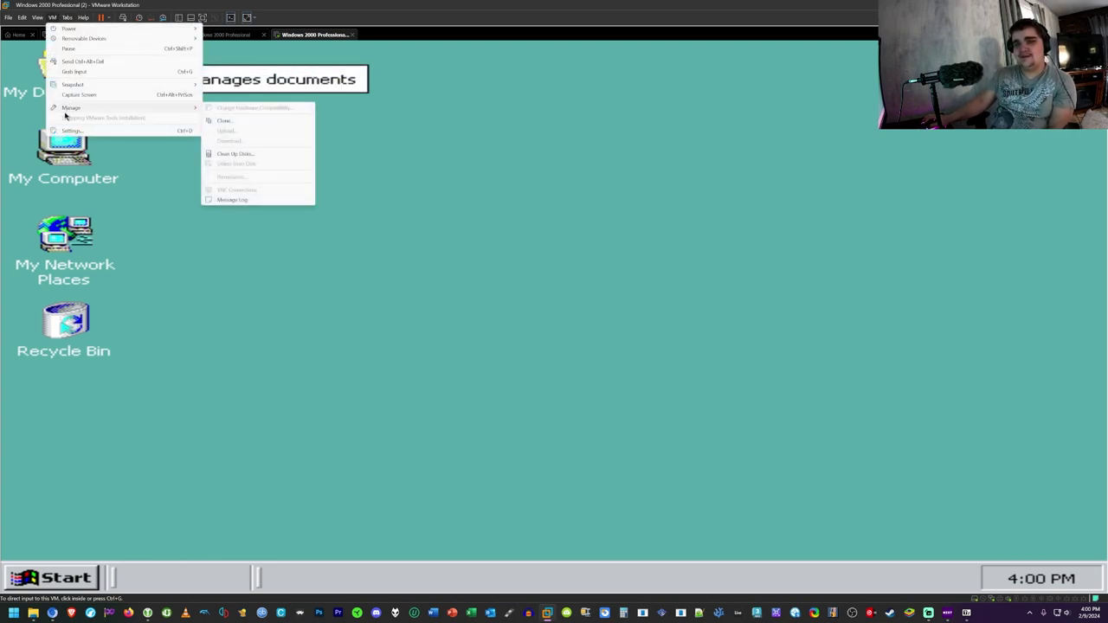
{"action": "key", "text": "Escape"}
Close VMware Workstation and power off the virtual machines that are still running
{"action": "key", "text": "alt+F4"}
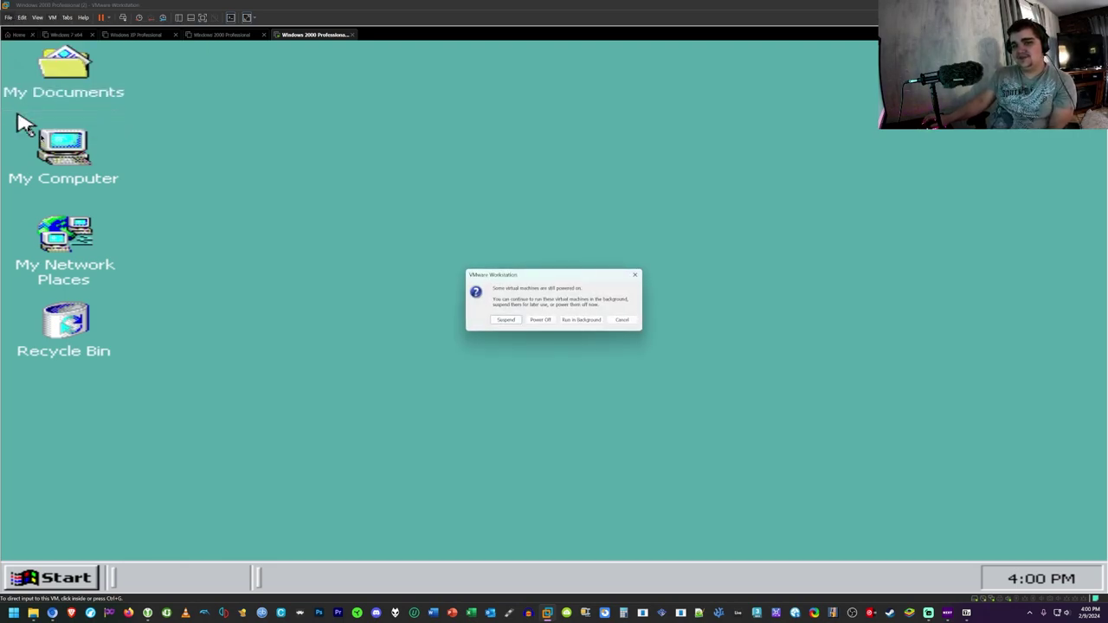
{"action": "left_click", "coordinate": [543, 322]}
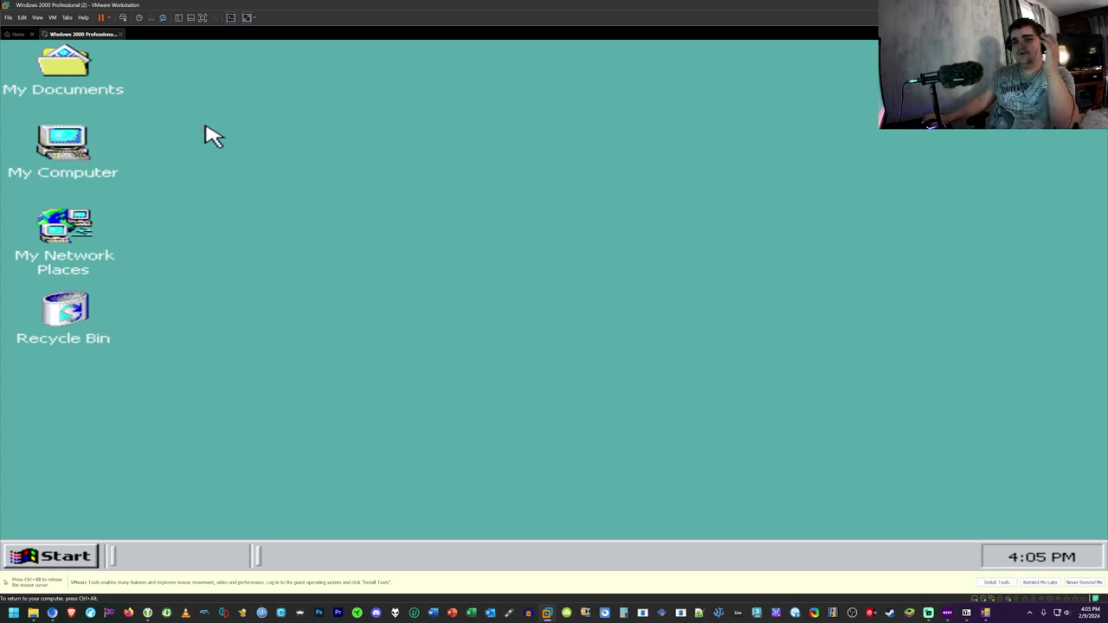
Try to install VMware Tools in the restarted Windows 2000 guest through My Computer and close the runtime DLL error
{"action": "key", "text": "ctrl+alt"}
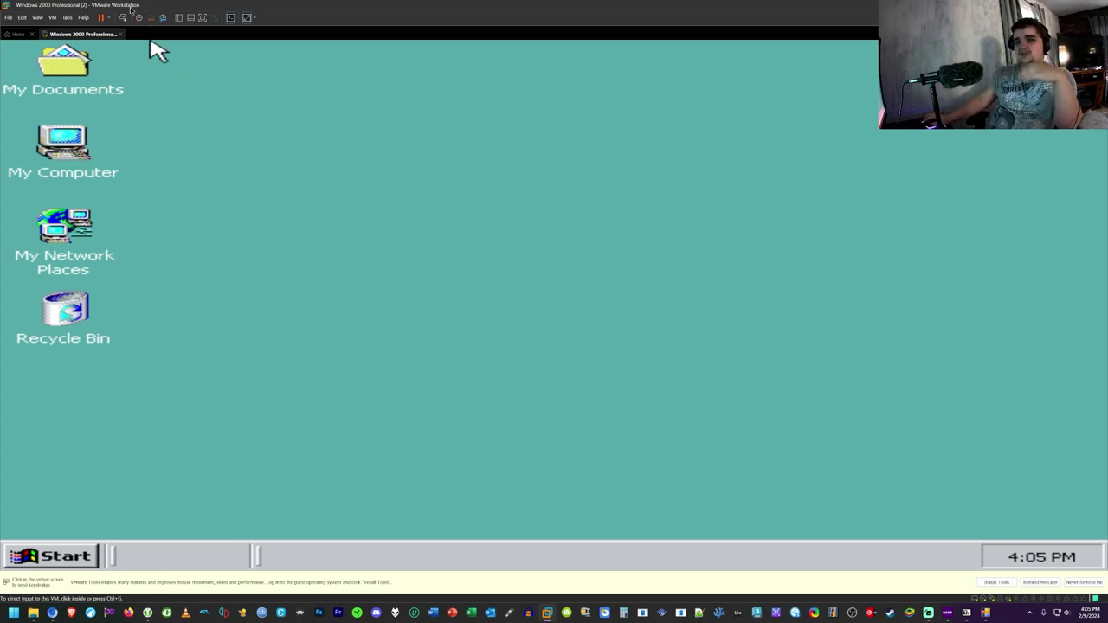
{"action": "left_click", "coordinate": [52, 17]}
{"action": "mouse_move", "coordinate": [118, 40]}
{"action": "left_click", "coordinate": [97, 168]}
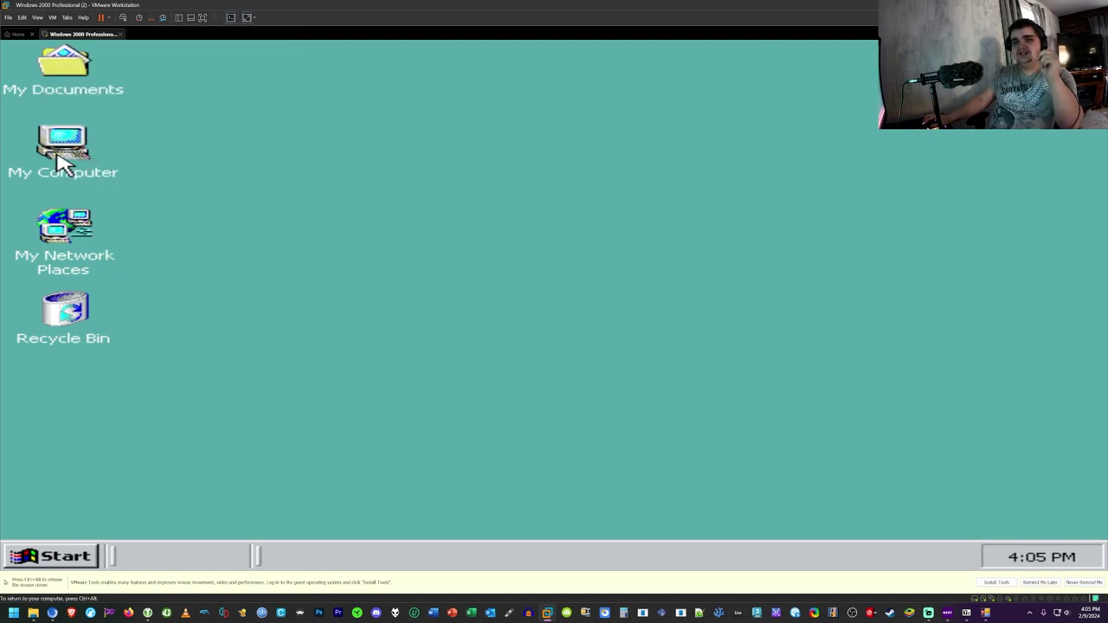
{"action": "double_click", "coordinate": [62, 148]}
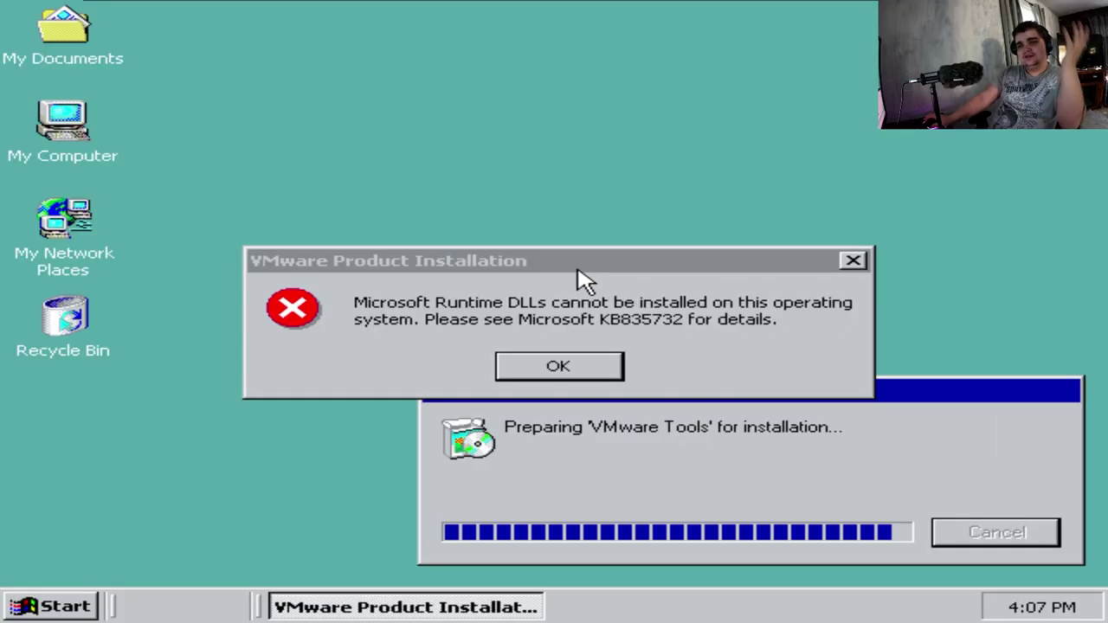
{"action": "left_click", "coordinate": [574, 367]}
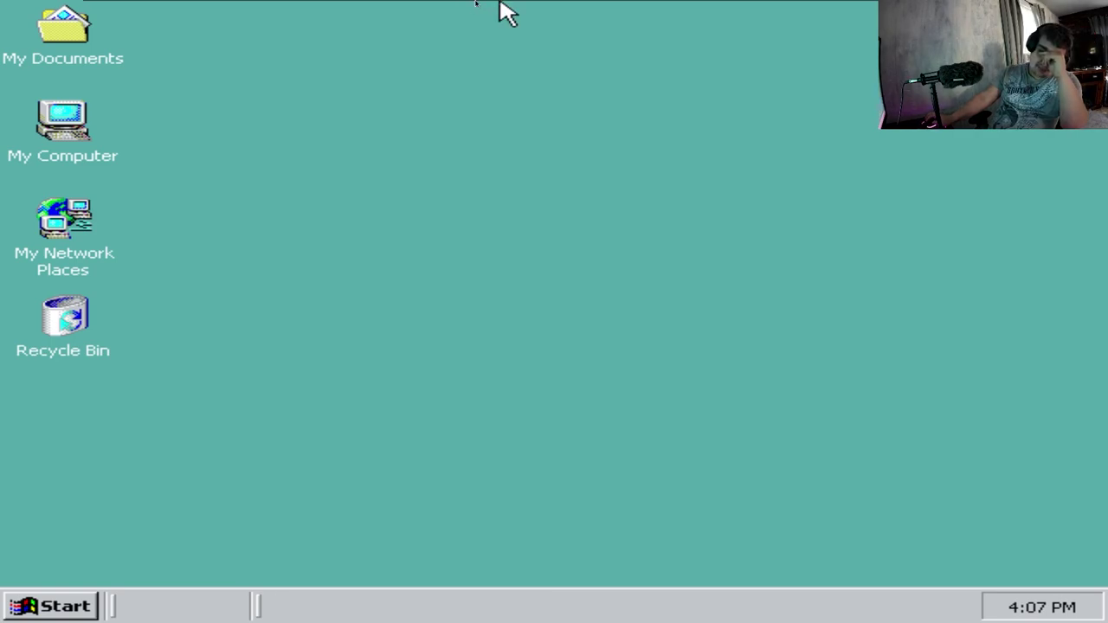
Leave full screen and try to open the VMware Tools disc (D:) through My Computer in the guest
{"action": "left_click", "coordinate": [505, 10]}
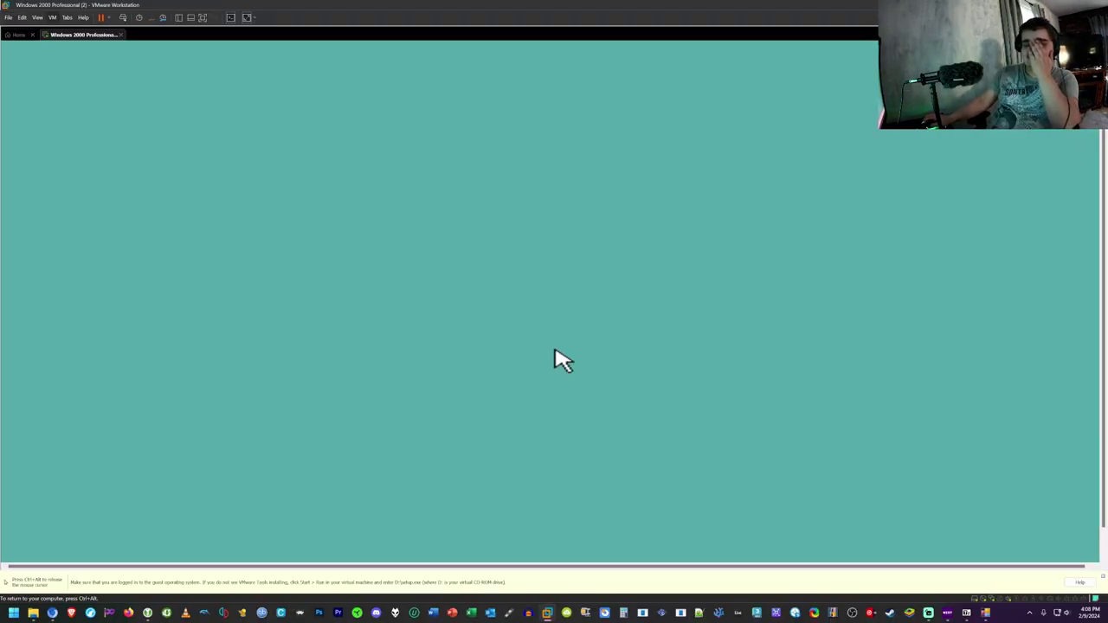
{"action": "double_click", "coordinate": [95, 169]}
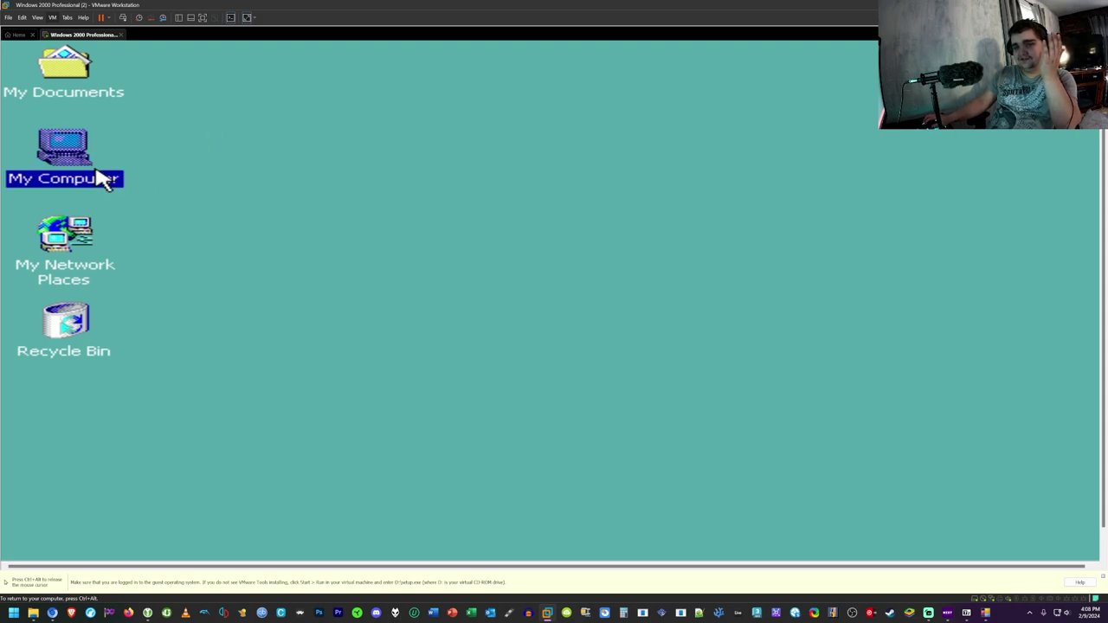
{"action": "right_click", "coordinate": [372, 218]}
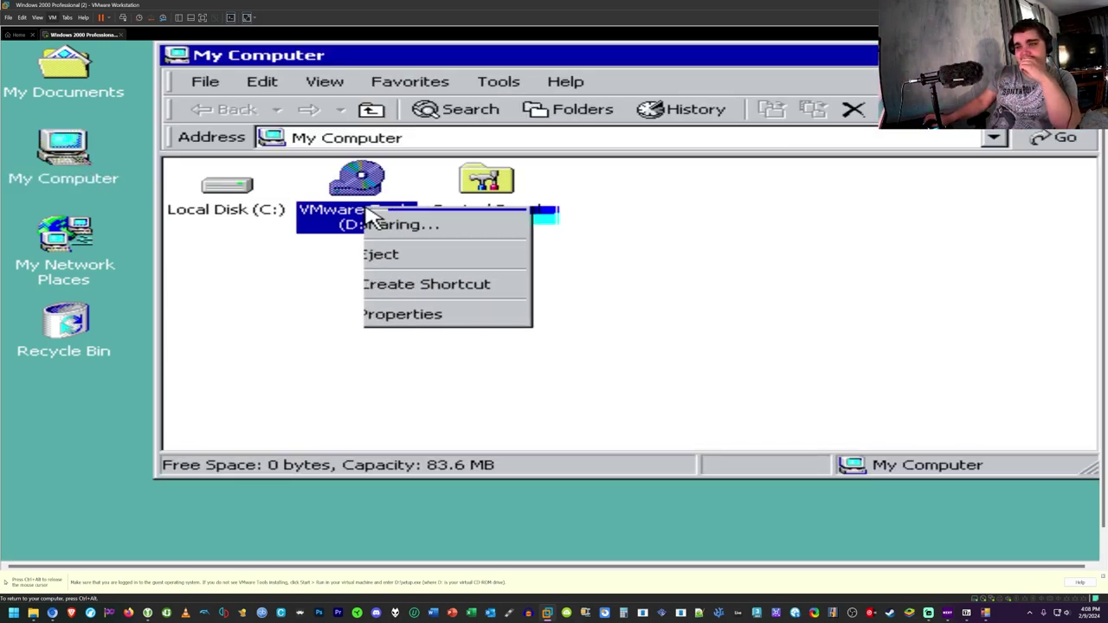
{"action": "left_click", "coordinate": [367, 221]}
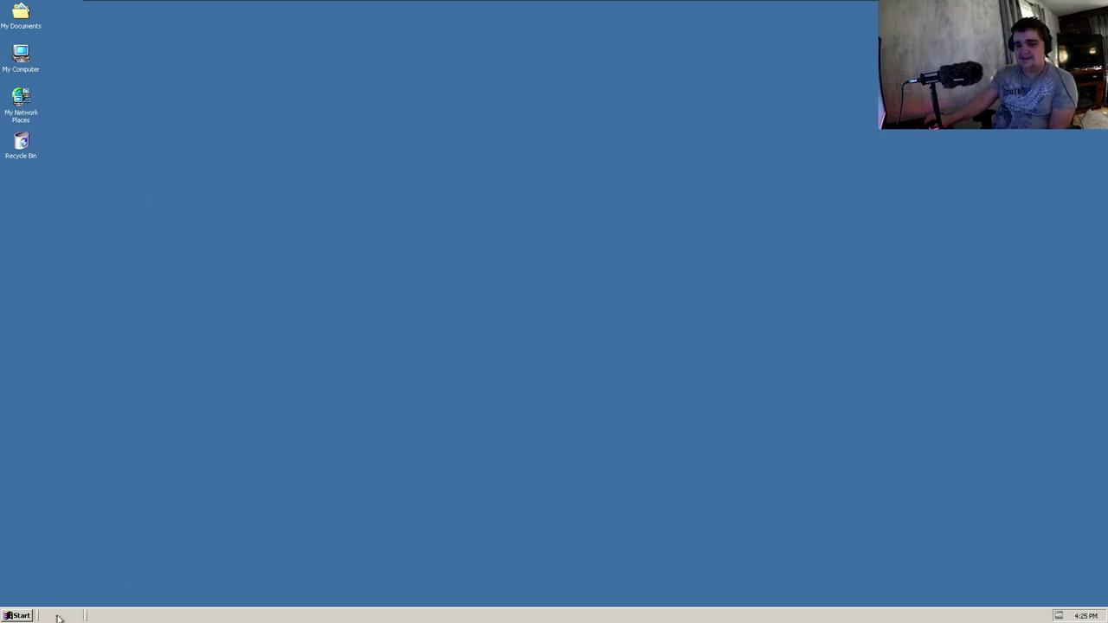
{"action": "right_click", "coordinate": [58, 617]}
{"action": "left_click", "coordinate": [52, 618]}
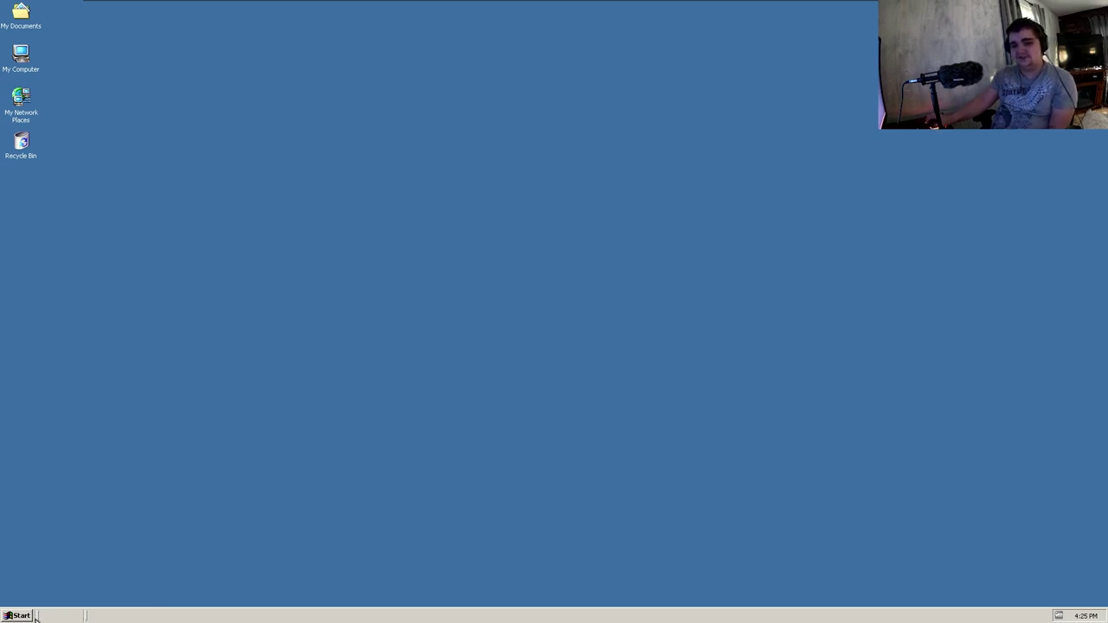
{"action": "left_click", "coordinate": [21, 616]}
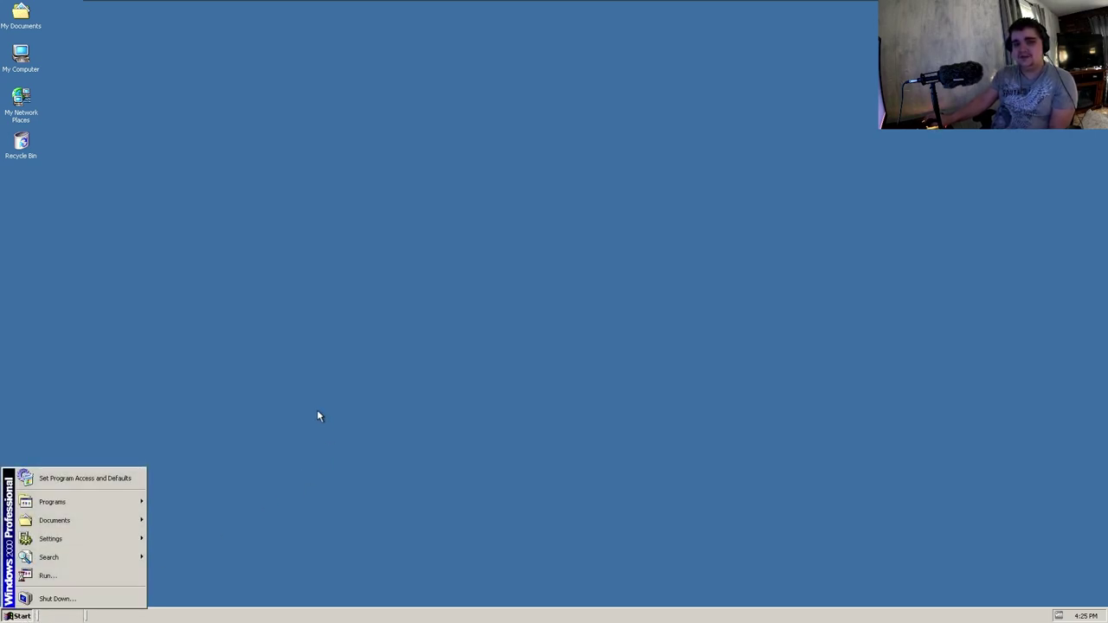
{"action": "left_click", "coordinate": [317, 417]}
Check the Windows version, service pack and processor details in System Properties, and close the dialog
{"action": "right_click", "coordinate": [21, 61]}
{"action": "left_click", "coordinate": [50, 136]}
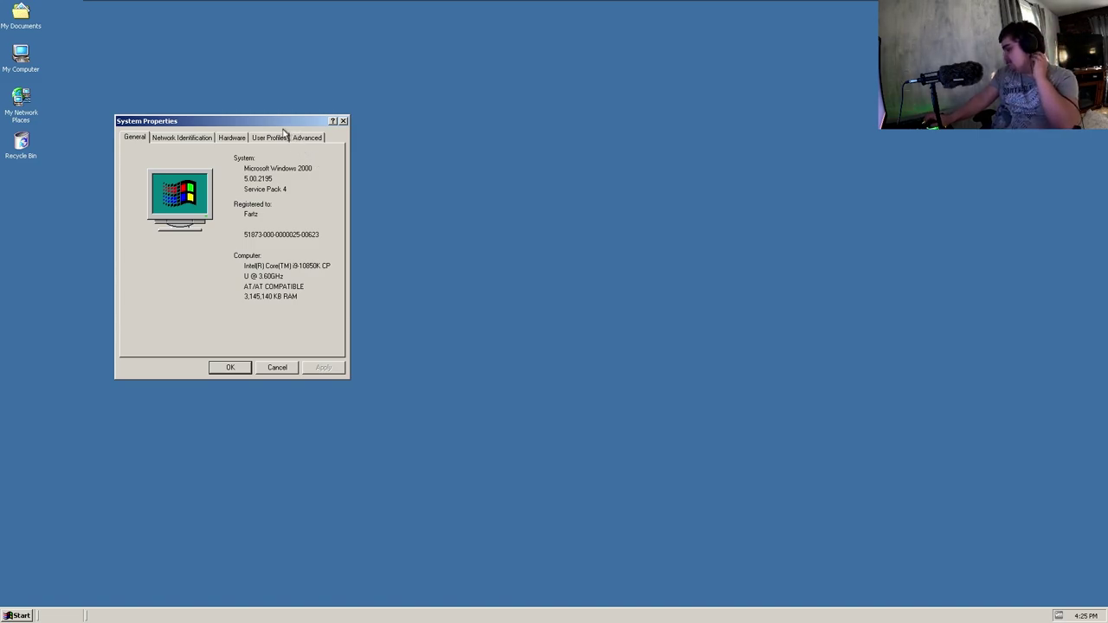
{"action": "left_click", "coordinate": [343, 121]}
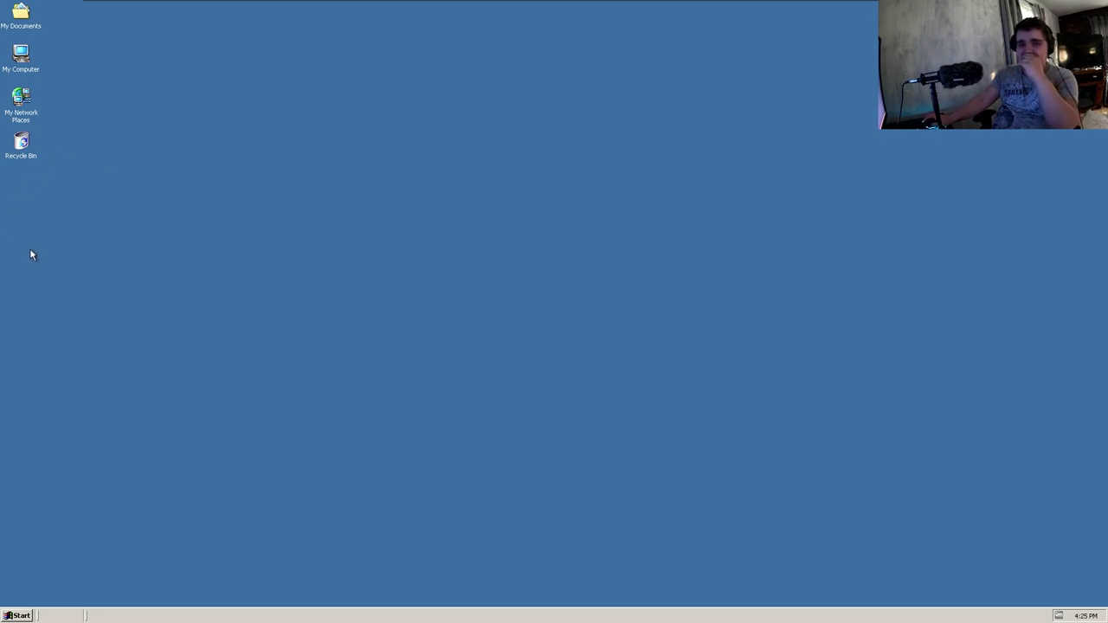
Look through the installed accessory programs and try to launch Volume Control from the Entertainment group
{"action": "left_click", "coordinate": [17, 615]}
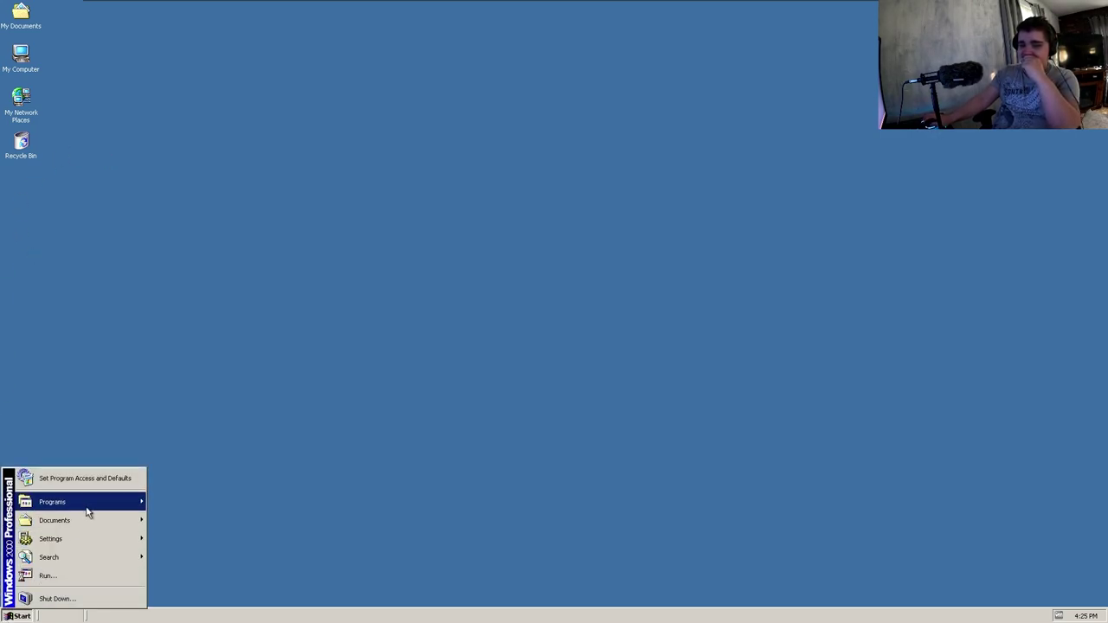
{"action": "mouse_move", "coordinate": [89, 506]}
{"action": "mouse_move", "coordinate": [182, 503]}
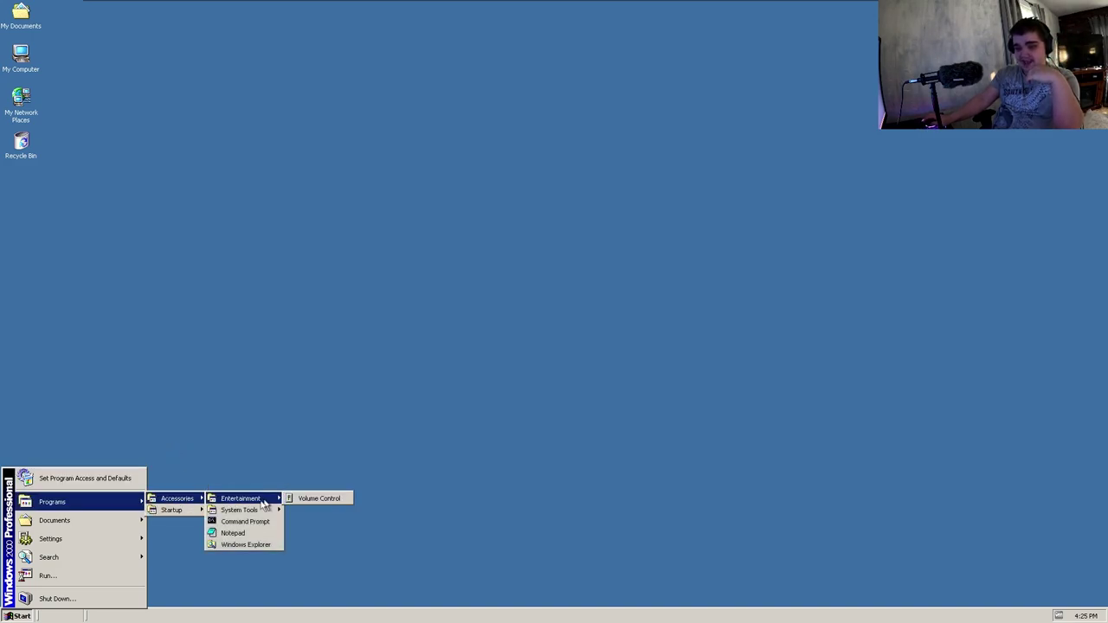
{"action": "mouse_move", "coordinate": [250, 512]}
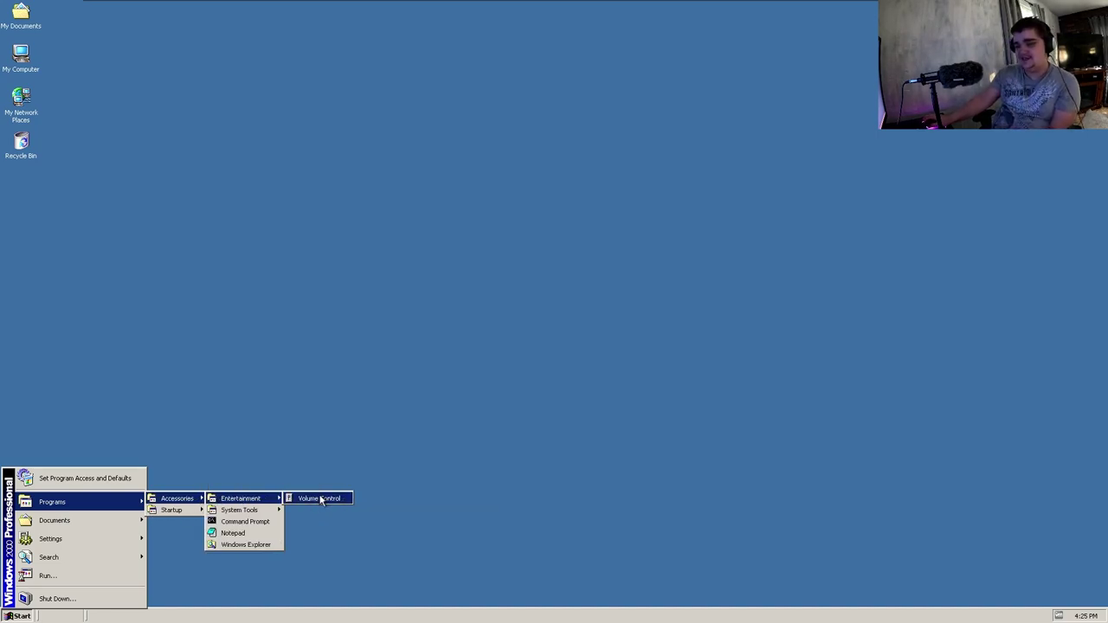
{"action": "left_click", "coordinate": [320, 499]}
{"action": "left_click", "coordinate": [557, 335]}
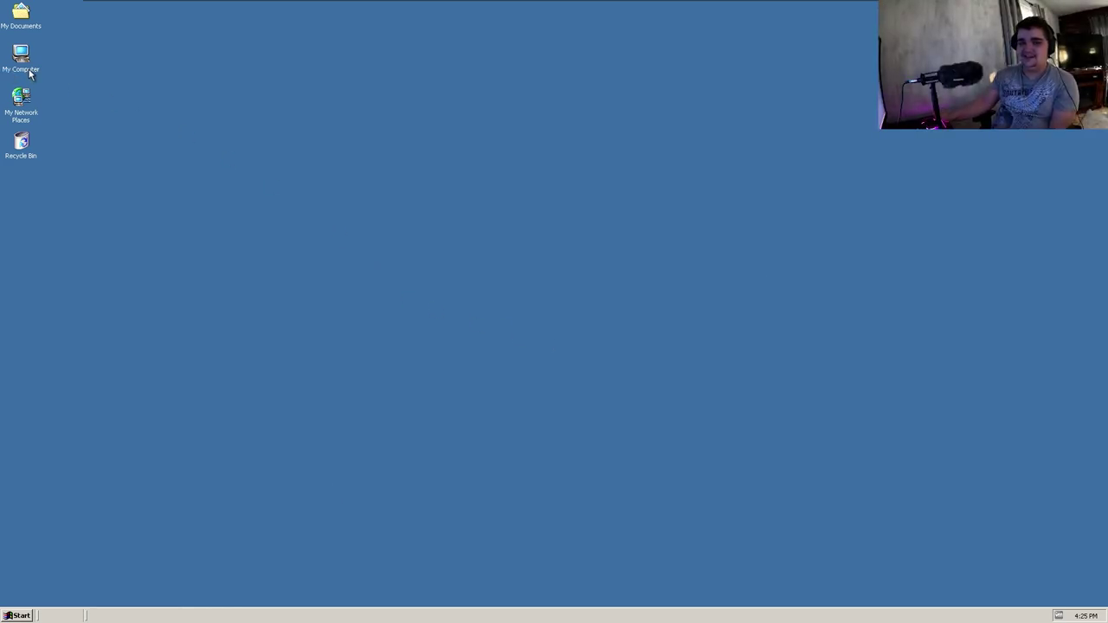
Open Task Manager in the guest
{"action": "right_click", "coordinate": [196, 617]}
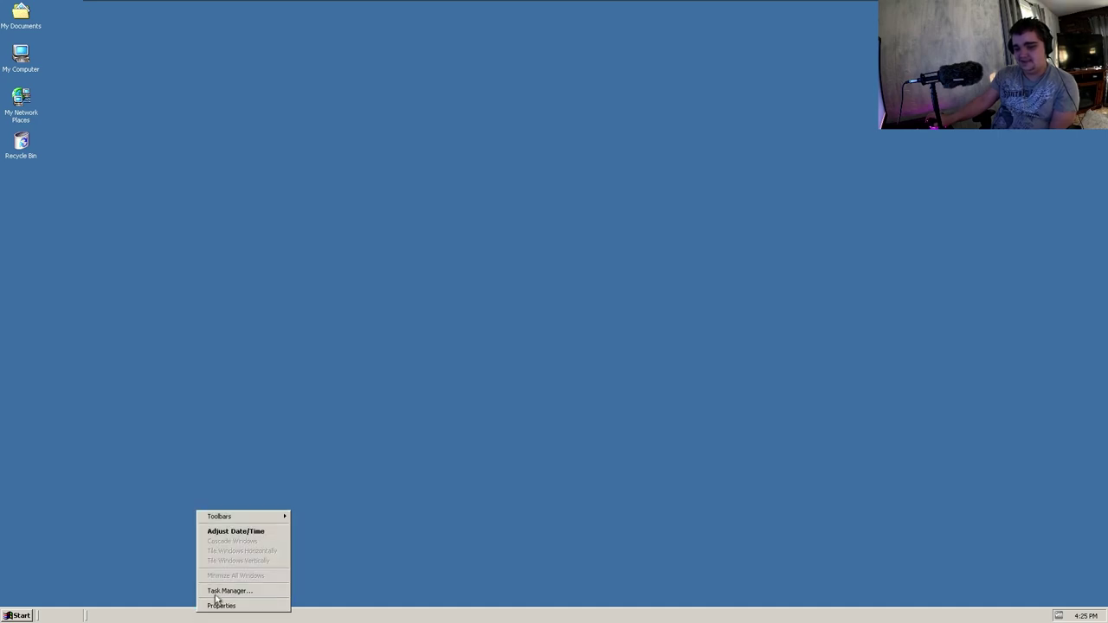
{"action": "left_click", "coordinate": [222, 593]}
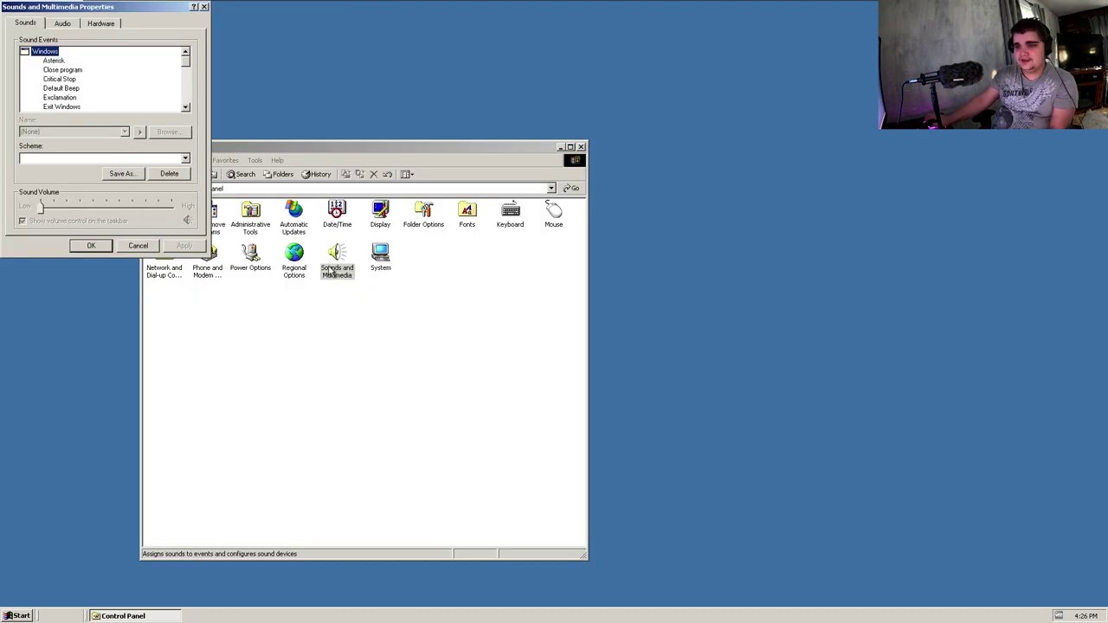
Examine the sounds assigned to system events and the audio settings in Sounds and Multimedia Properties, and close the dialog without changes
{"action": "left_click", "coordinate": [64, 79]}
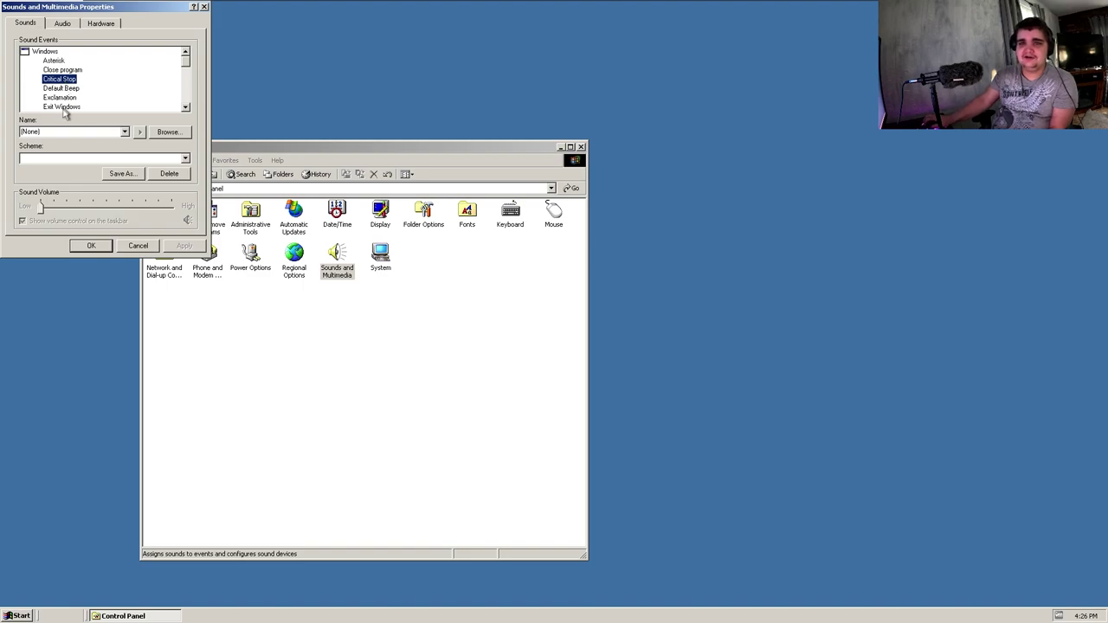
{"action": "left_click", "coordinate": [64, 107]}
{"action": "left_click", "coordinate": [166, 133]}
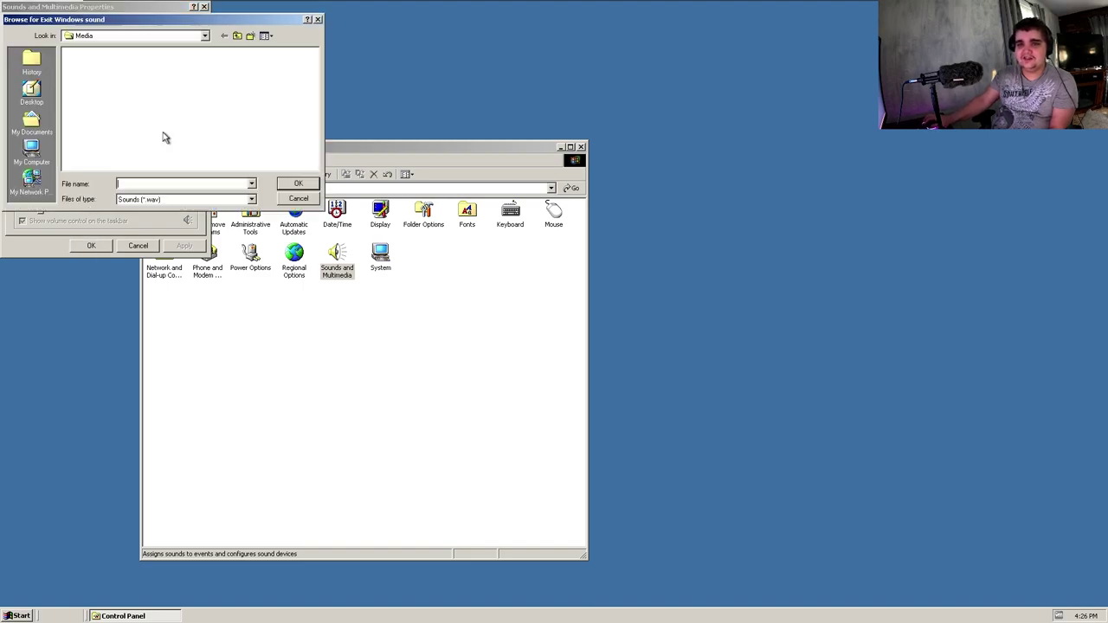
{"action": "left_click", "coordinate": [294, 198]}
{"action": "left_click", "coordinate": [60, 88]}
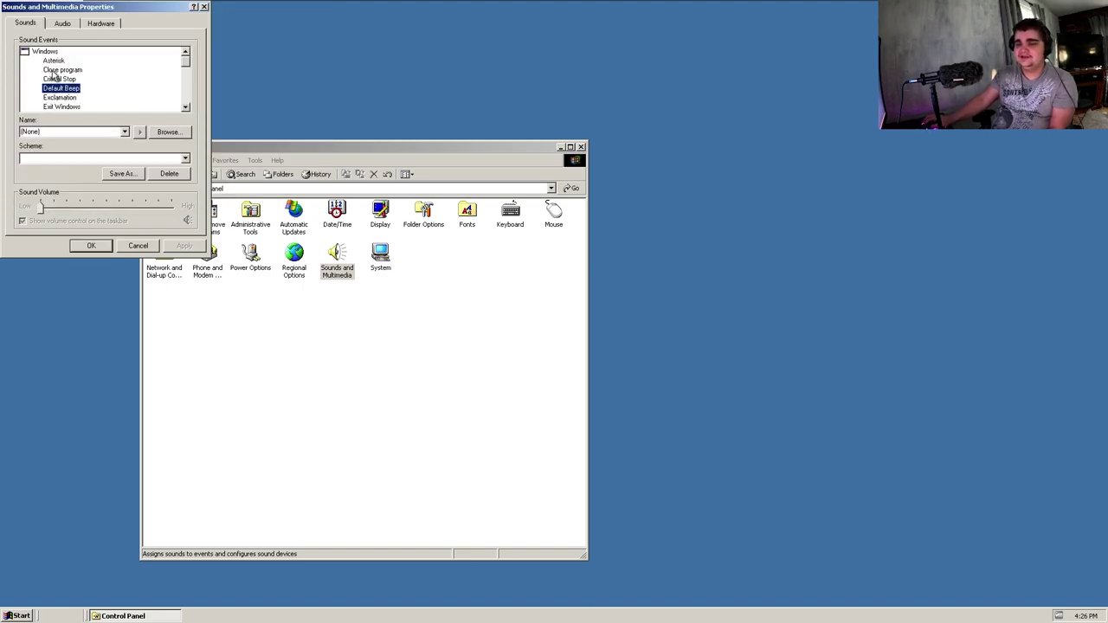
{"action": "left_click", "coordinate": [57, 70]}
{"action": "left_click", "coordinate": [63, 23]}
{"action": "left_click", "coordinate": [204, 7]}
Open the desktop's Display Properties, choose a screen saver from the available ones and apply it
{"action": "right_click", "coordinate": [193, 39]}
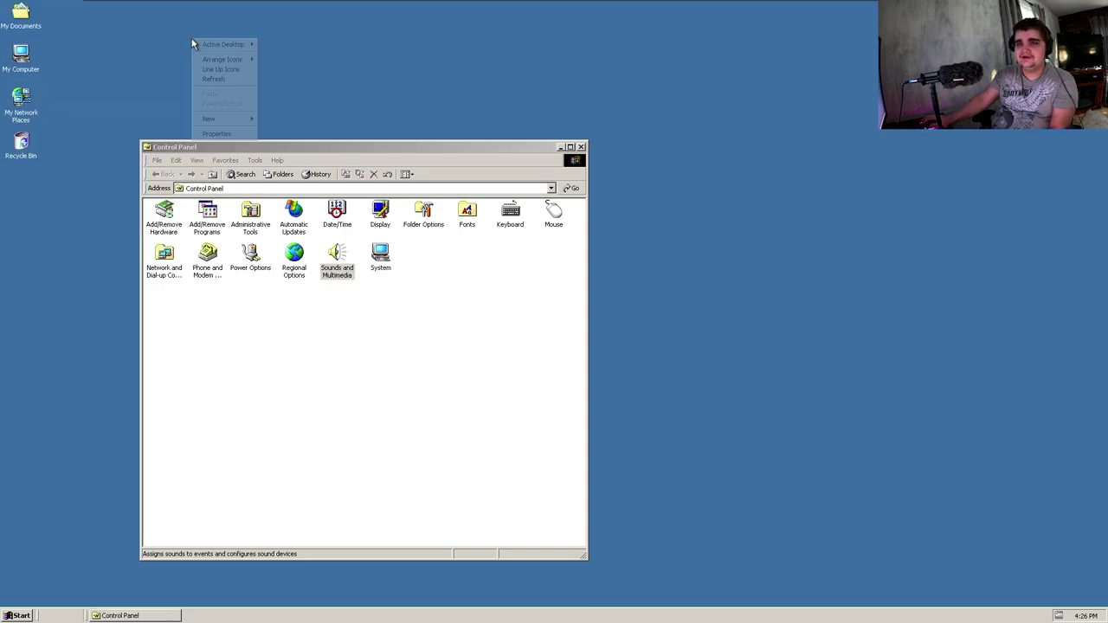
{"action": "left_click", "coordinate": [215, 134]}
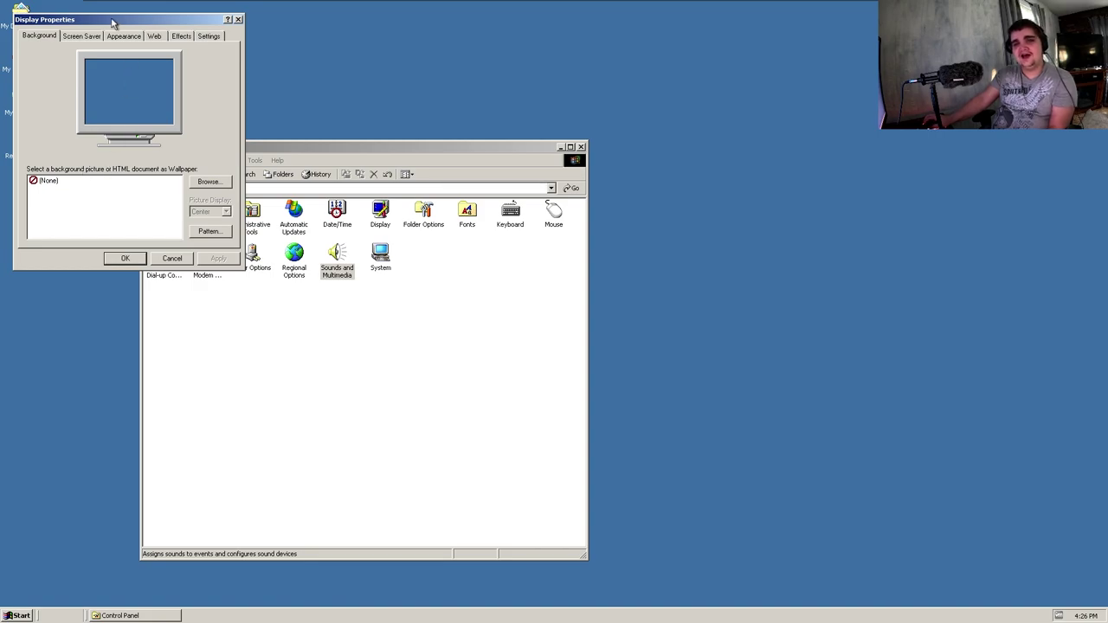
{"action": "left_click", "coordinate": [84, 37]}
{"action": "left_click", "coordinate": [87, 167]}
{"action": "left_click", "coordinate": [83, 171]}
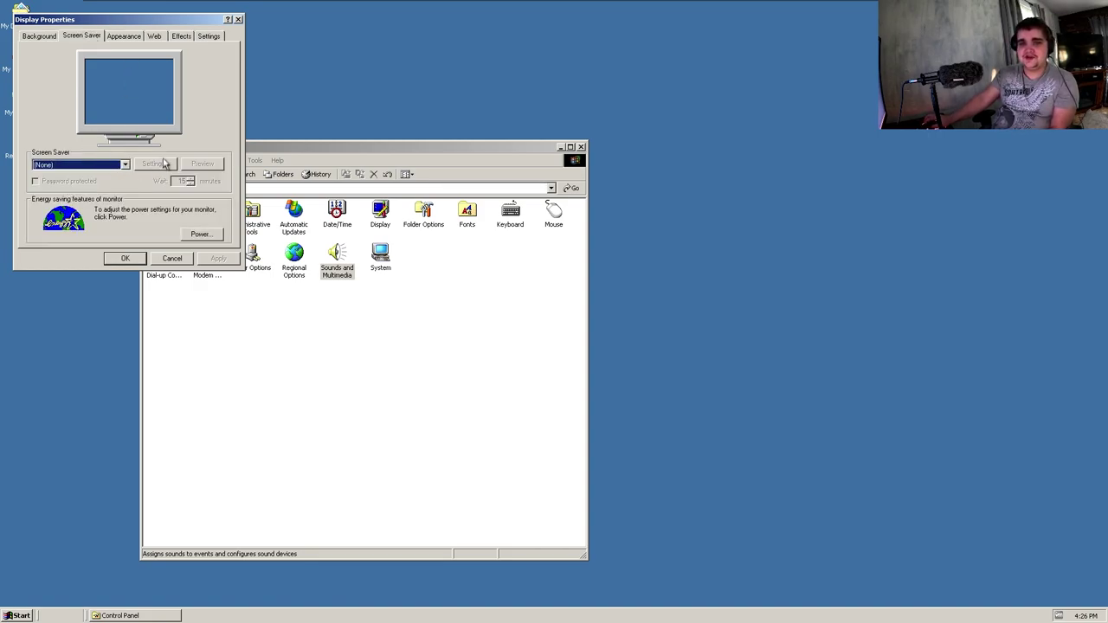
{"action": "left_click", "coordinate": [108, 167]}
{"action": "left_click", "coordinate": [81, 182]}
{"action": "left_click", "coordinate": [222, 259]}
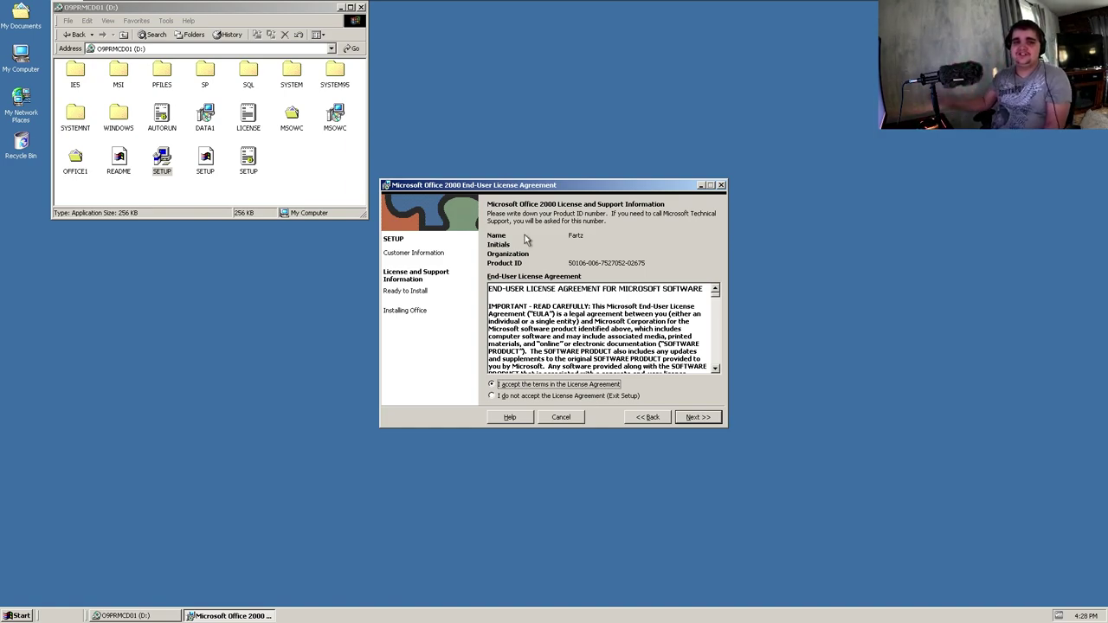
Install Microsoft Office 2000 Premium with the standard Install Now option, ignoring the module registration and ODBC errors
{"action": "left_click", "coordinate": [697, 418]}
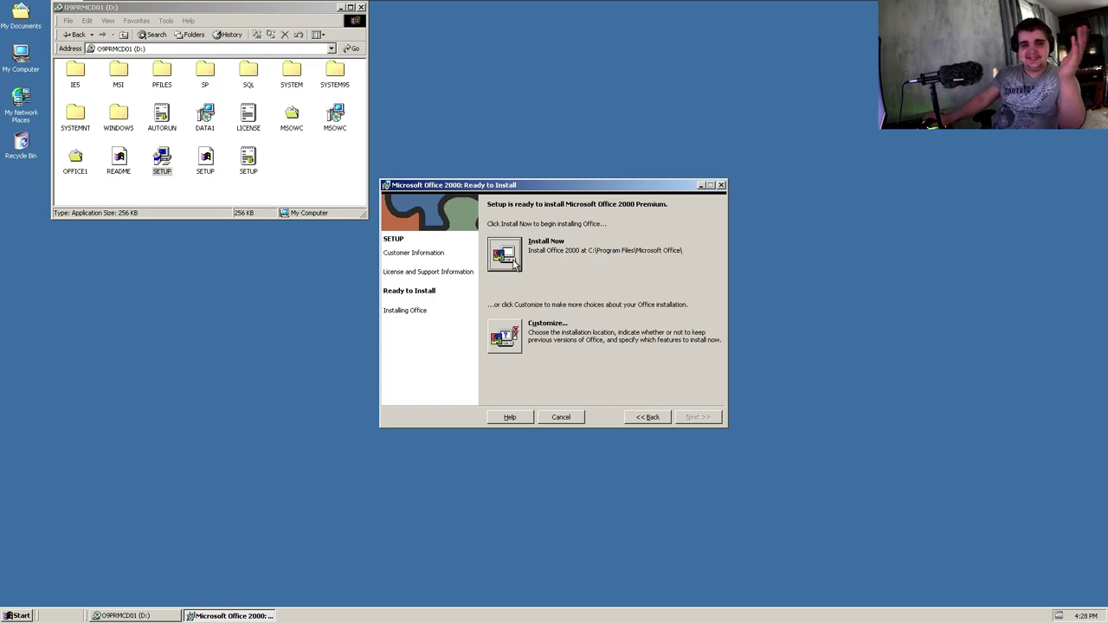
{"action": "left_click", "coordinate": [516, 264]}
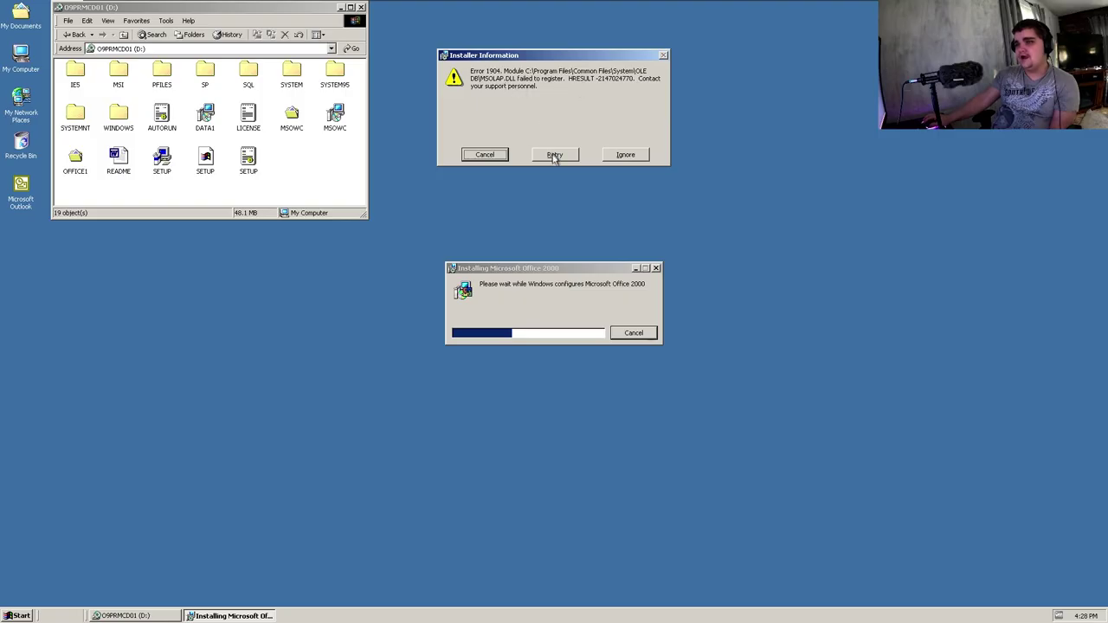
{"action": "left_click", "coordinate": [798, 376]}
{"action": "left_click", "coordinate": [627, 155]}
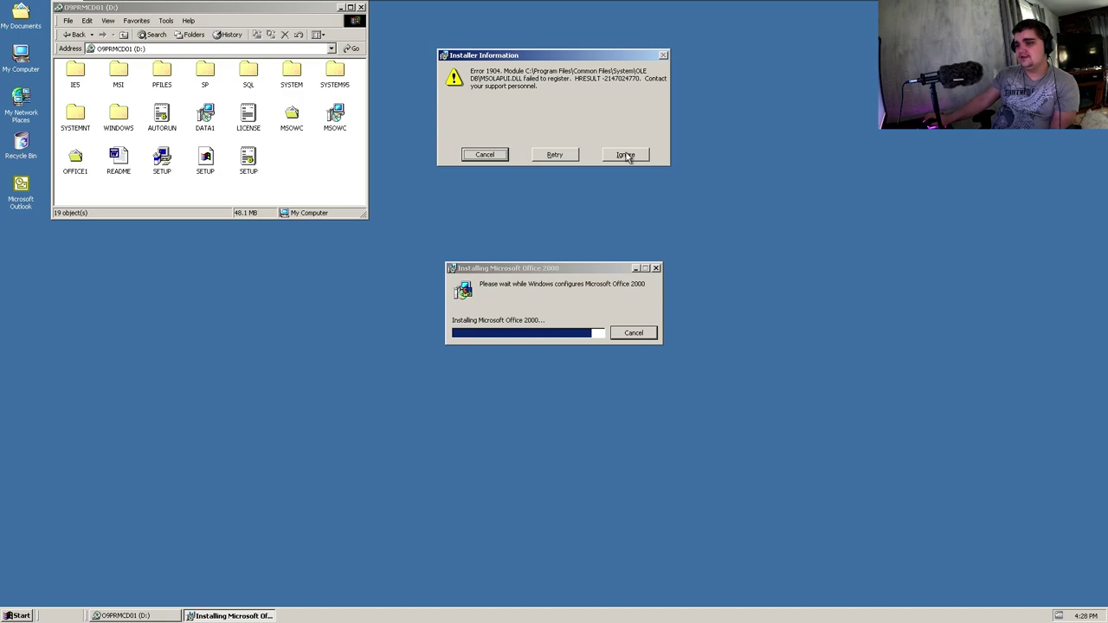
{"action": "left_click", "coordinate": [627, 155]}
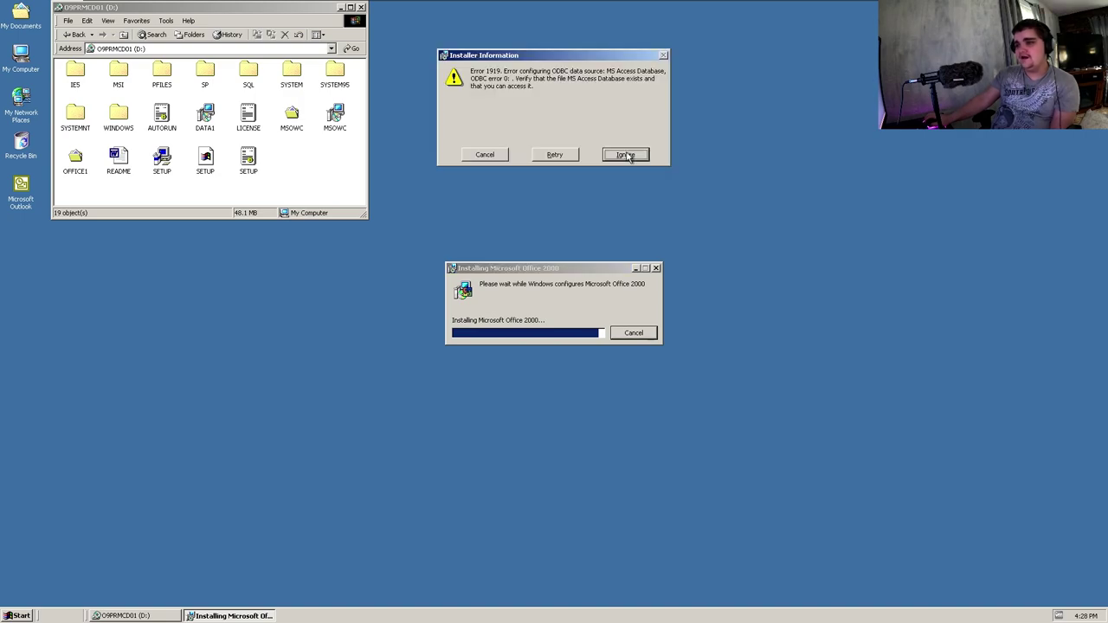
Complete the Outlook 2000 Startup wizard with no e-mail program to upgrade and the Corporate or Workgroup service option
{"action": "left_click", "coordinate": [540, 394]}
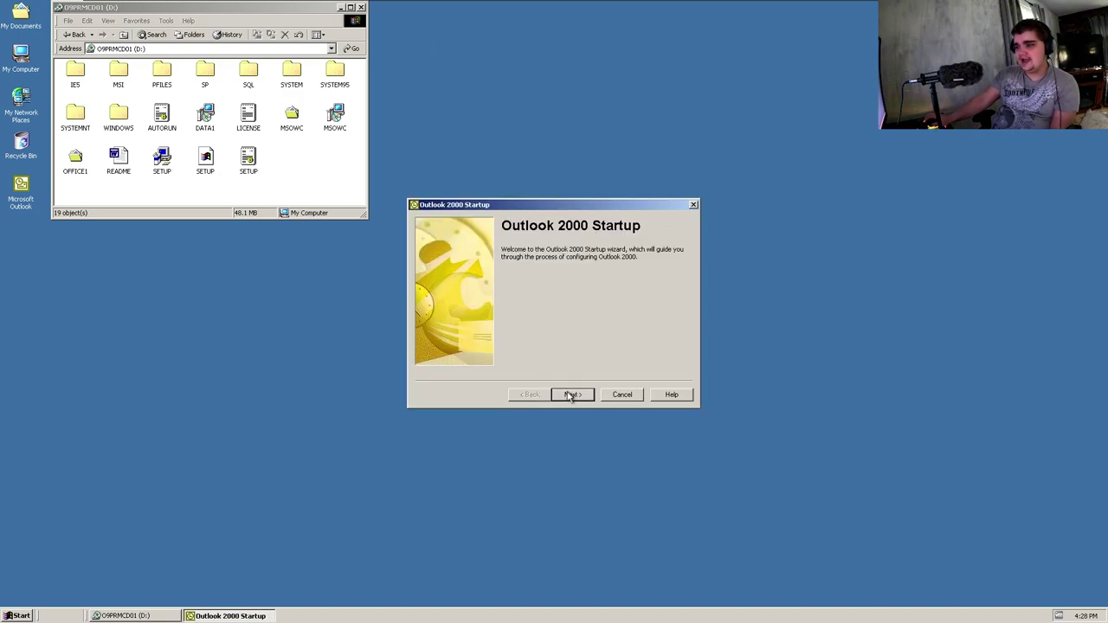
{"action": "left_click", "coordinate": [569, 393]}
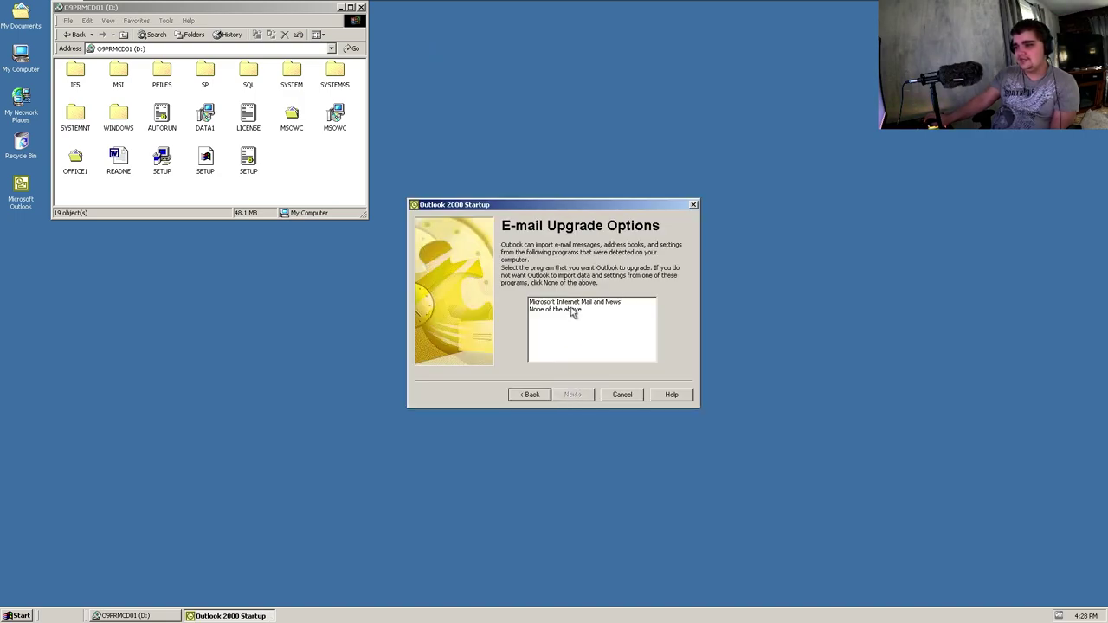
{"action": "left_click", "coordinate": [577, 310]}
{"action": "left_click", "coordinate": [572, 395]}
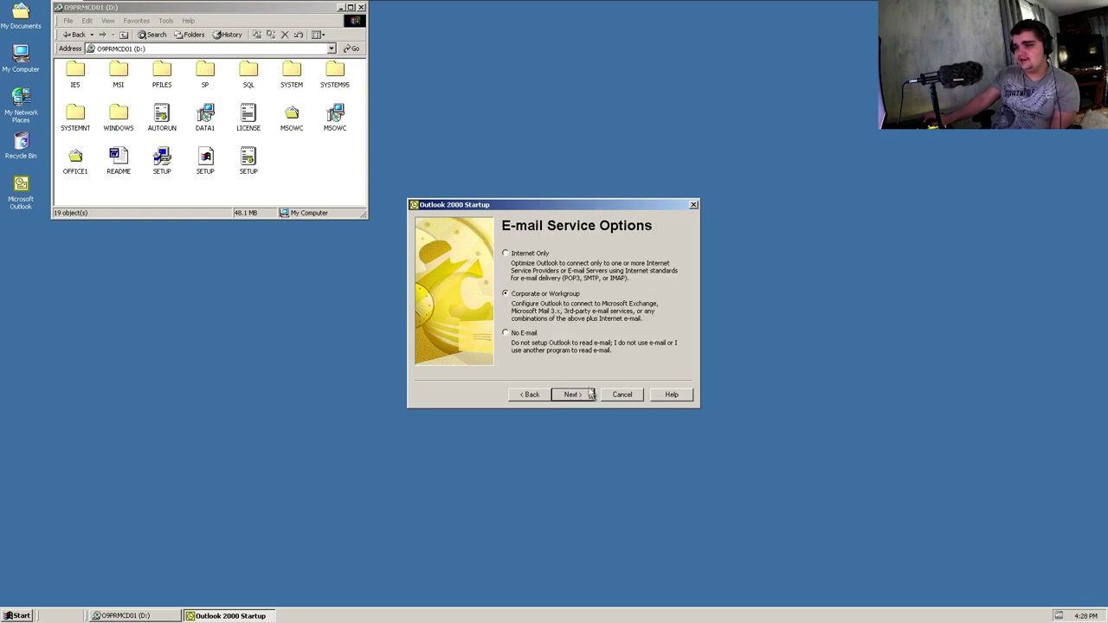
{"action": "left_click", "coordinate": [591, 394]}
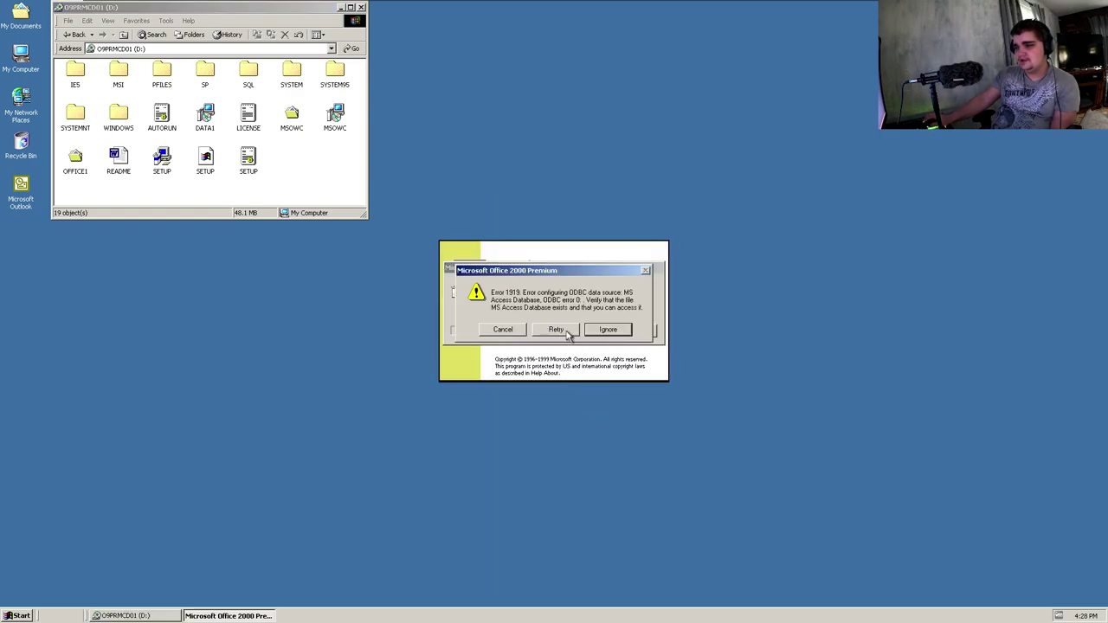
Ignore the ODBC data source errors while Outlook configures itself for its first start
{"action": "left_click", "coordinate": [604, 334]}
{"action": "left_click", "coordinate": [604, 334]}
{"action": "left_click", "coordinate": [604, 335]}
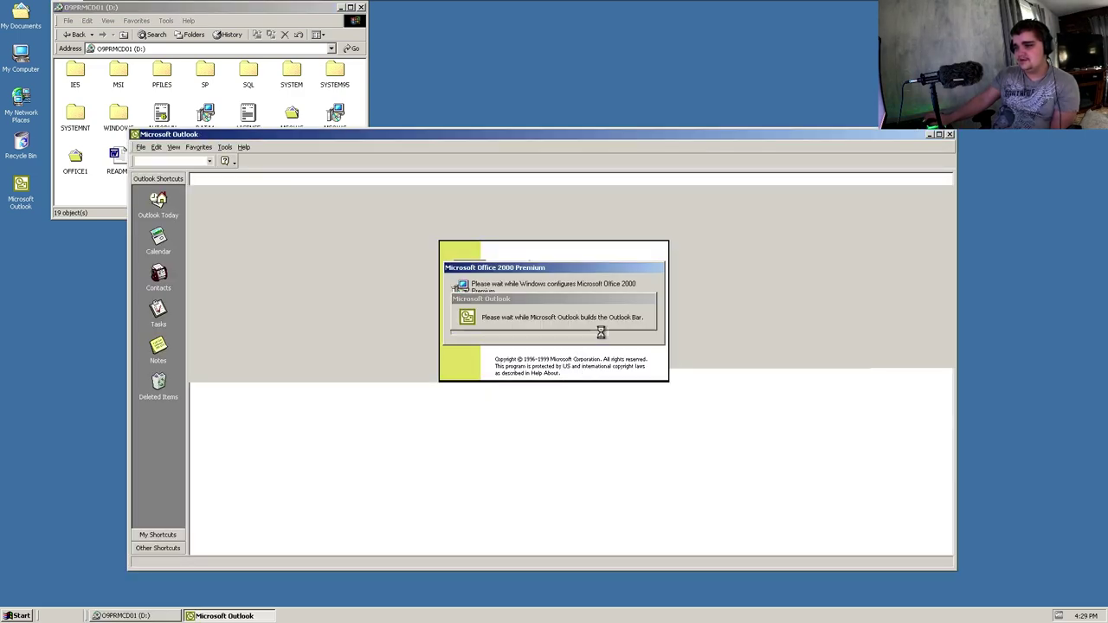
{"action": "left_click", "coordinate": [555, 343]}
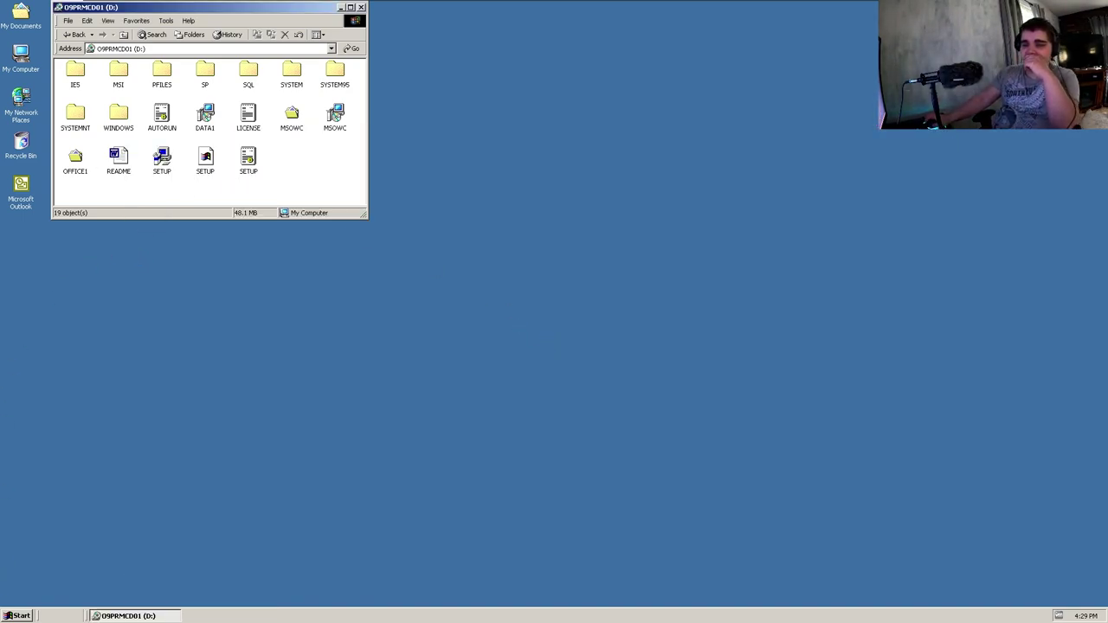
Launch PowerPoint and start a new presentation based on a design template
{"action": "left_click", "coordinate": [18, 615]}
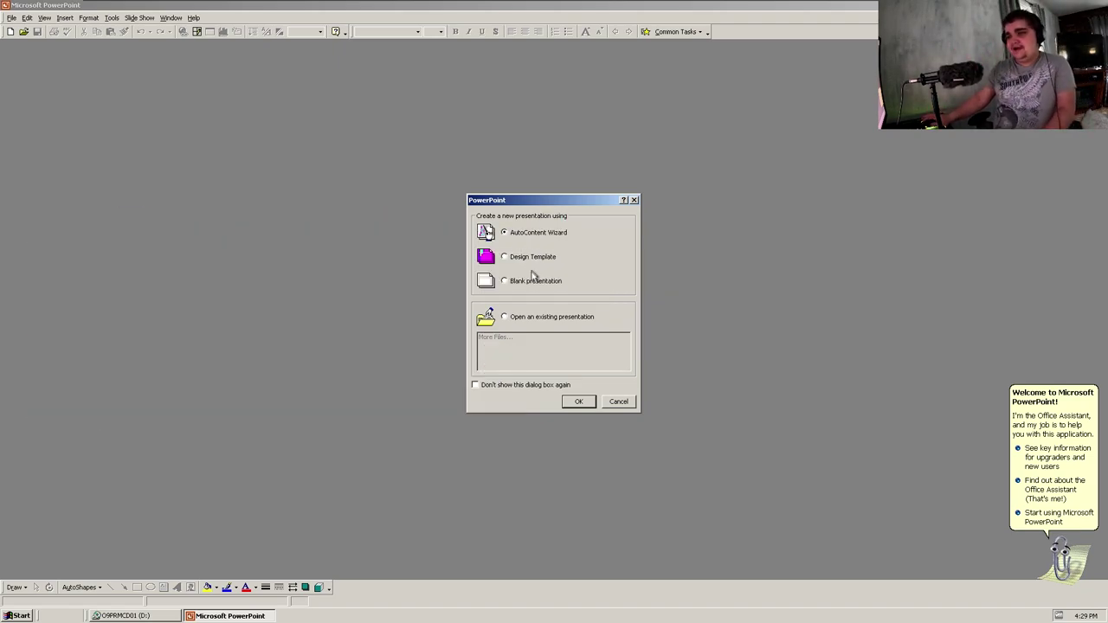
{"action": "left_click", "coordinate": [534, 279]}
{"action": "left_click", "coordinate": [579, 404]}
{"action": "left_click", "coordinate": [535, 259]}
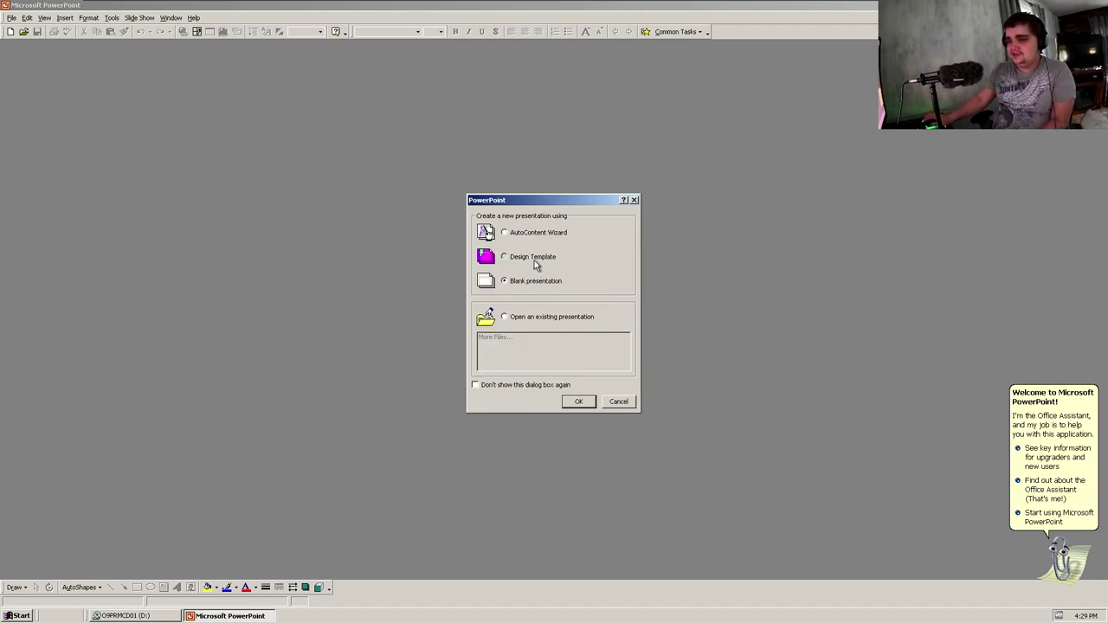
{"action": "left_click", "coordinate": [580, 402]}
Preview the available design templates, such as Expedition, Lock And Key, Marble and Neon Frame, for the new presentation
{"action": "left_click", "coordinate": [530, 277]}
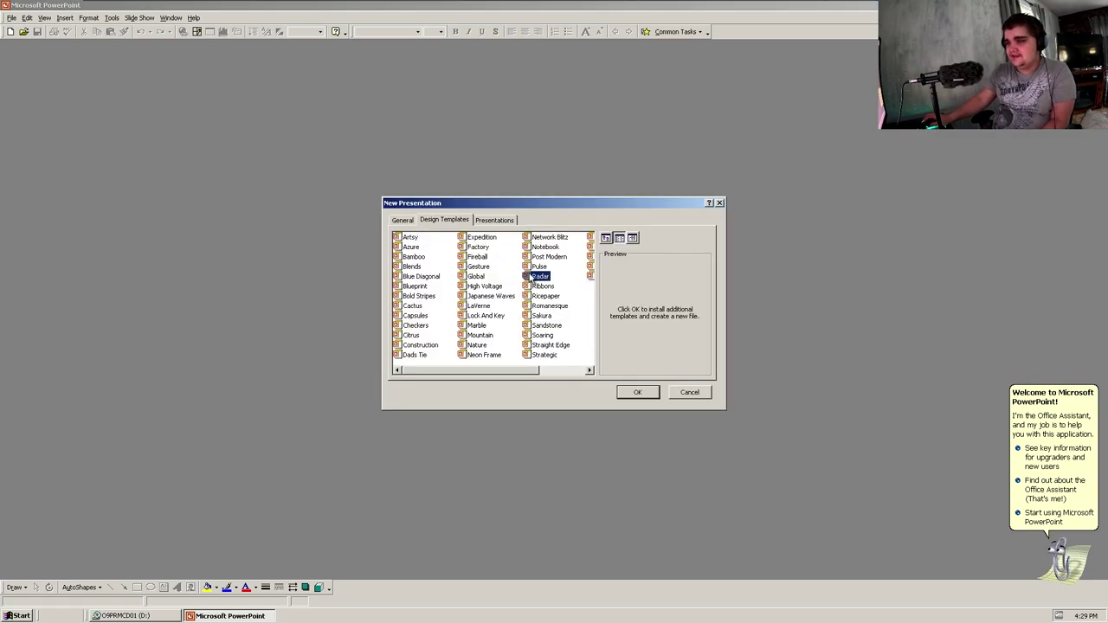
{"action": "key", "text": "g"}
{"action": "key", "text": "e"}
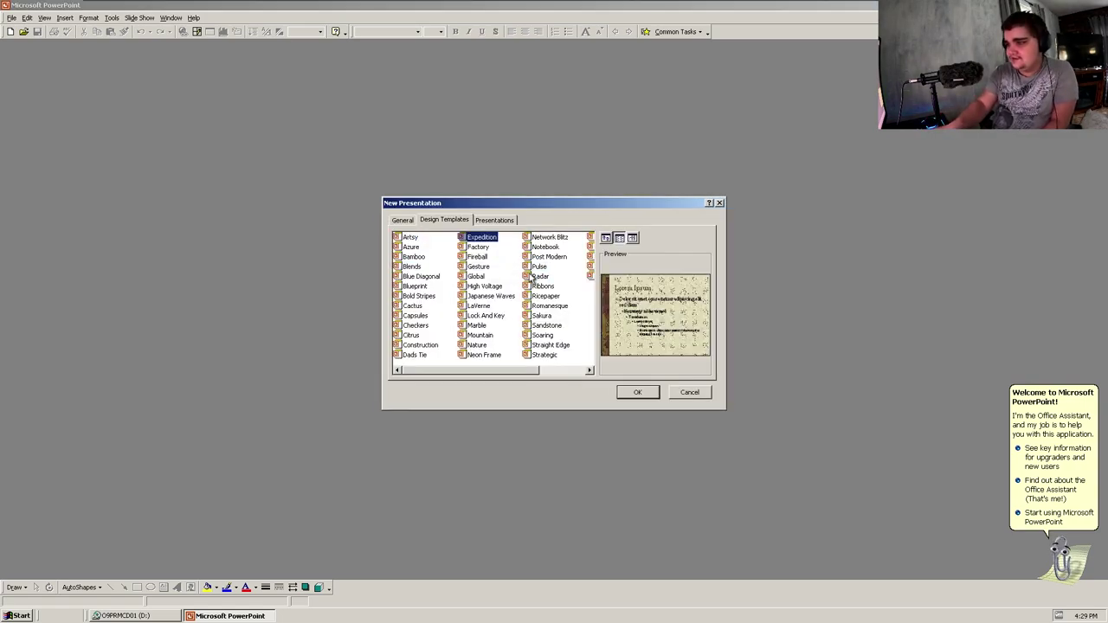
{"action": "key", "text": "f"}
{"action": "key", "text": "Down"}
{"action": "key", "text": "Down"}
{"action": "key", "text": "Down"}
{"action": "key", "text": "Down"}
{"action": "key", "text": "Down"}
{"action": "key", "text": "Down"}
{"action": "key", "text": "Down"}
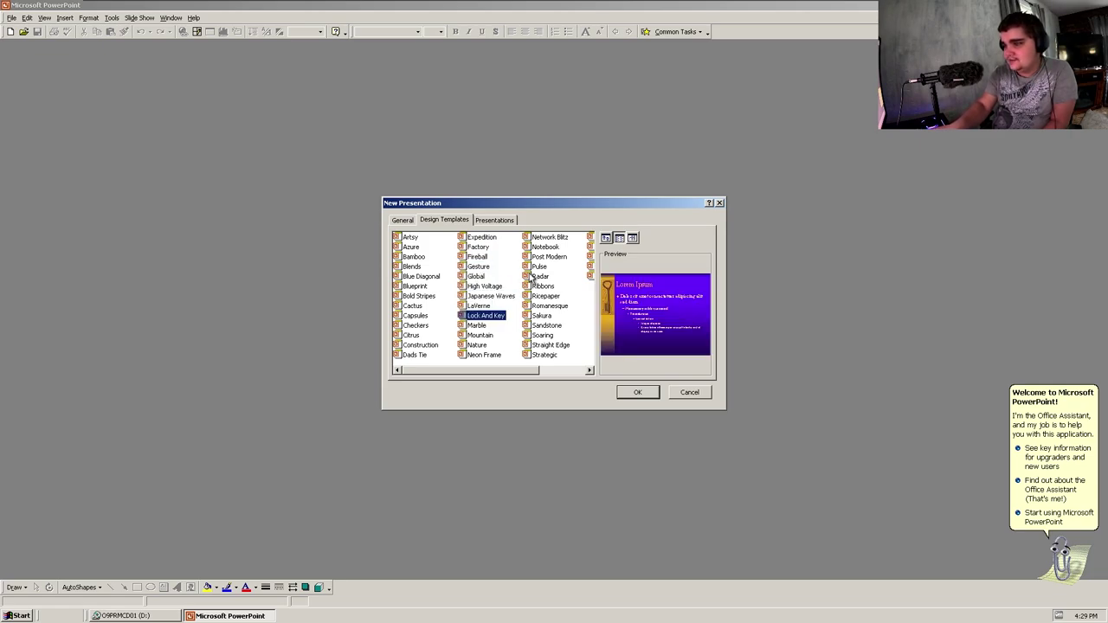
{"action": "key", "text": "Down"}
{"action": "key", "text": "Down"}
{"action": "key", "text": "Down"}
{"action": "key", "text": "Up"}
{"action": "key", "text": "Up"}
{"action": "key", "text": "Up"}
{"action": "key", "text": "Down"}
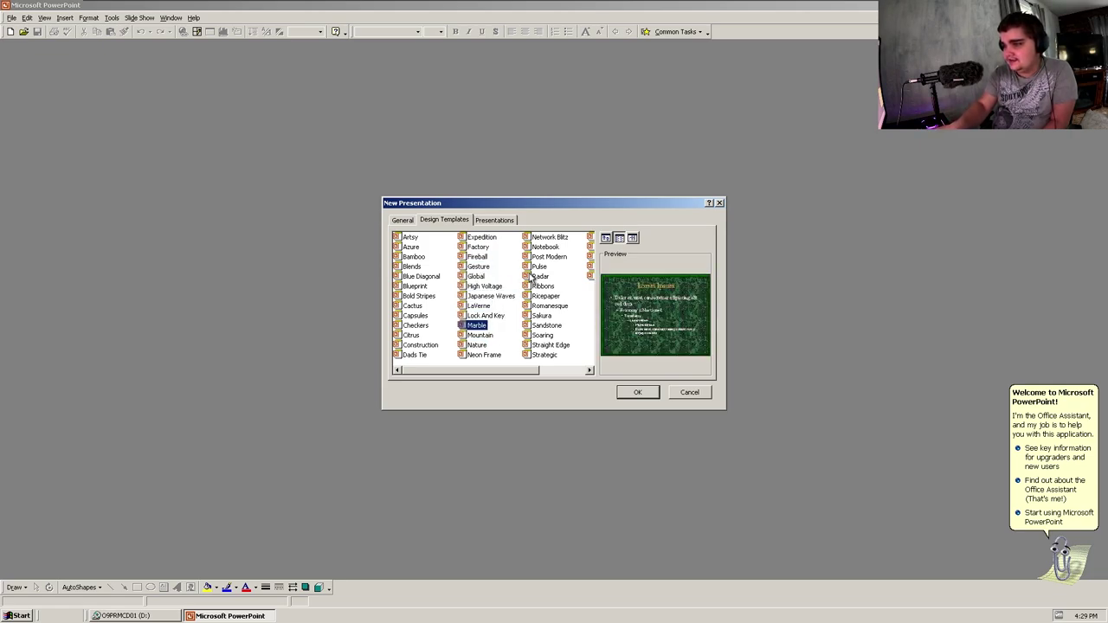
{"action": "key", "text": "Down"}
{"action": "key", "text": "Down"}
{"action": "key", "text": "Down"}
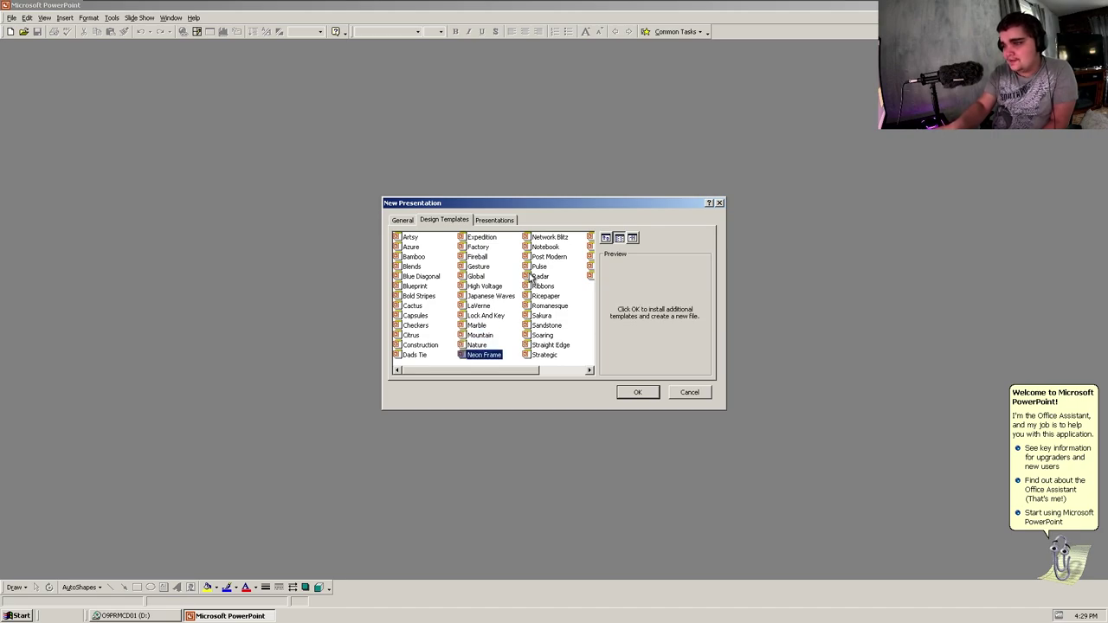
{"action": "key", "text": "Up"}
{"action": "key", "text": "Up"}
{"action": "key", "text": "Down"}
{"action": "key", "text": "Down"}
Create the presentation with the Ribbons design template
{"action": "left_click", "coordinate": [531, 275]}
{"action": "key", "text": "Down"}
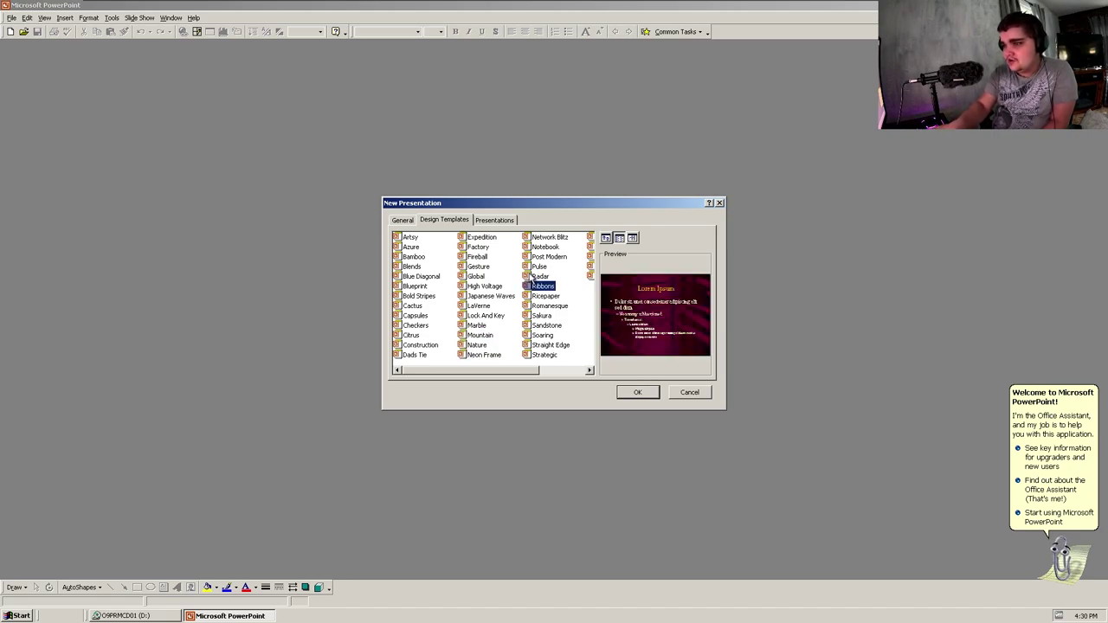
{"action": "key", "text": "Down"}
{"action": "key", "text": "Down"}
{"action": "key", "text": "Down"}
{"action": "key", "text": "Up"}
{"action": "key", "text": "Up"}
{"action": "key", "text": "Up"}
{"action": "key", "text": "Return"}
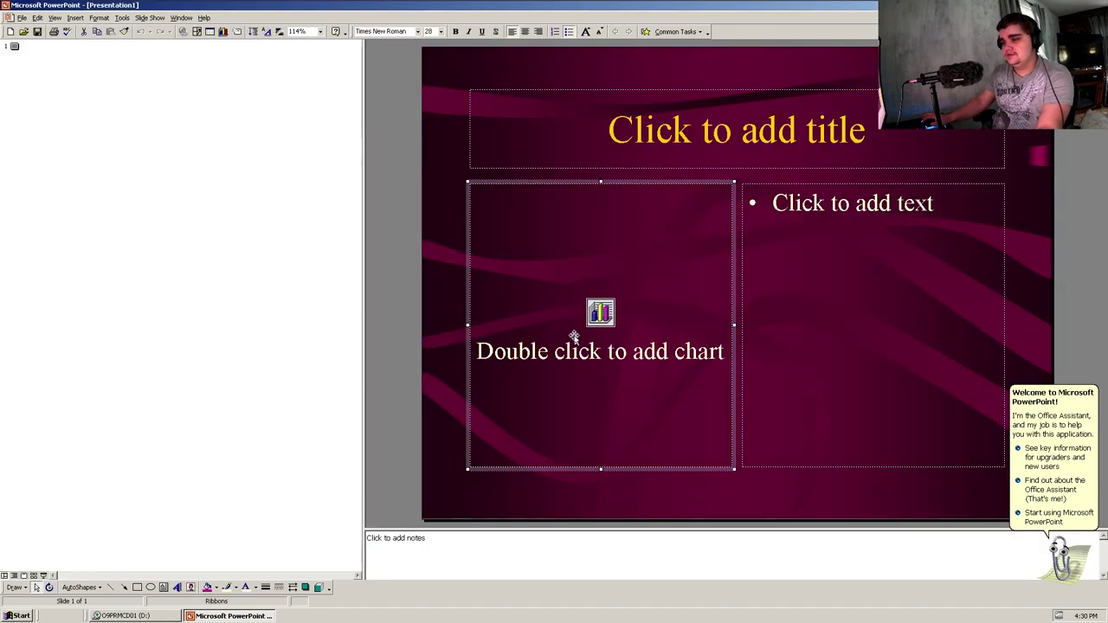
Enter "Cheeseburger" as the title of the first slide
{"action": "left_click", "coordinate": [41, 64]}
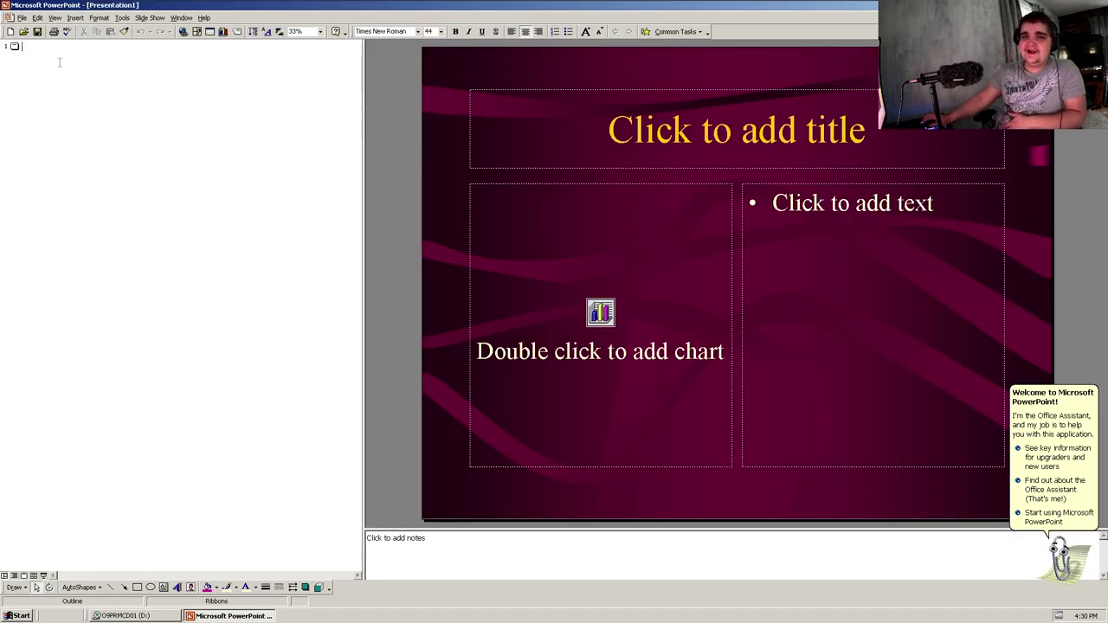
{"action": "left_click", "coordinate": [677, 157]}
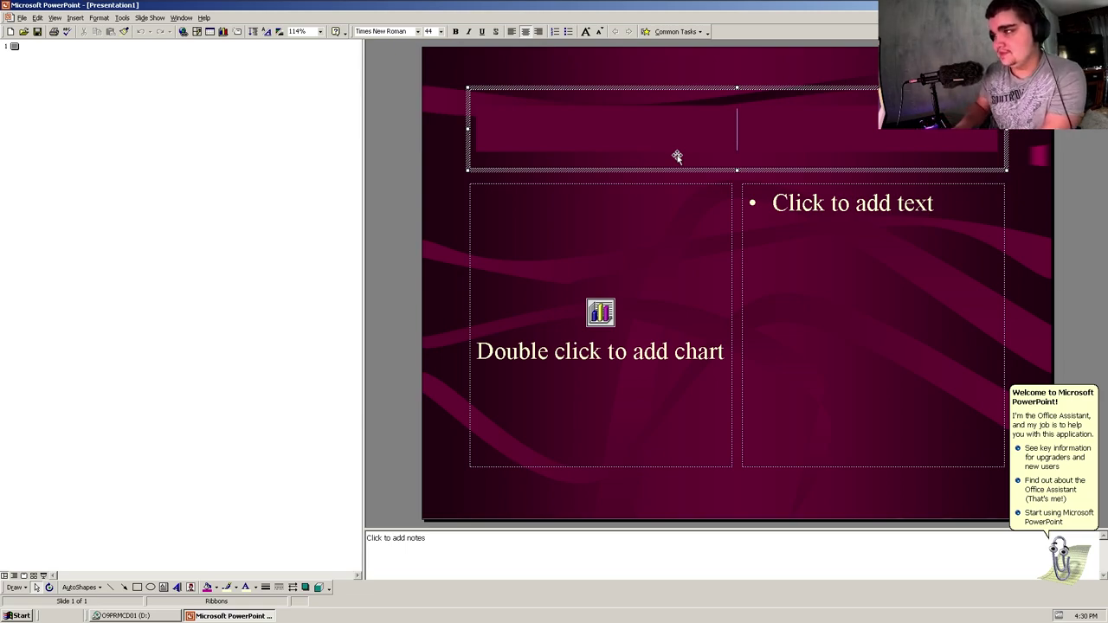
{"action": "type", "text": "Cheeseburger"}
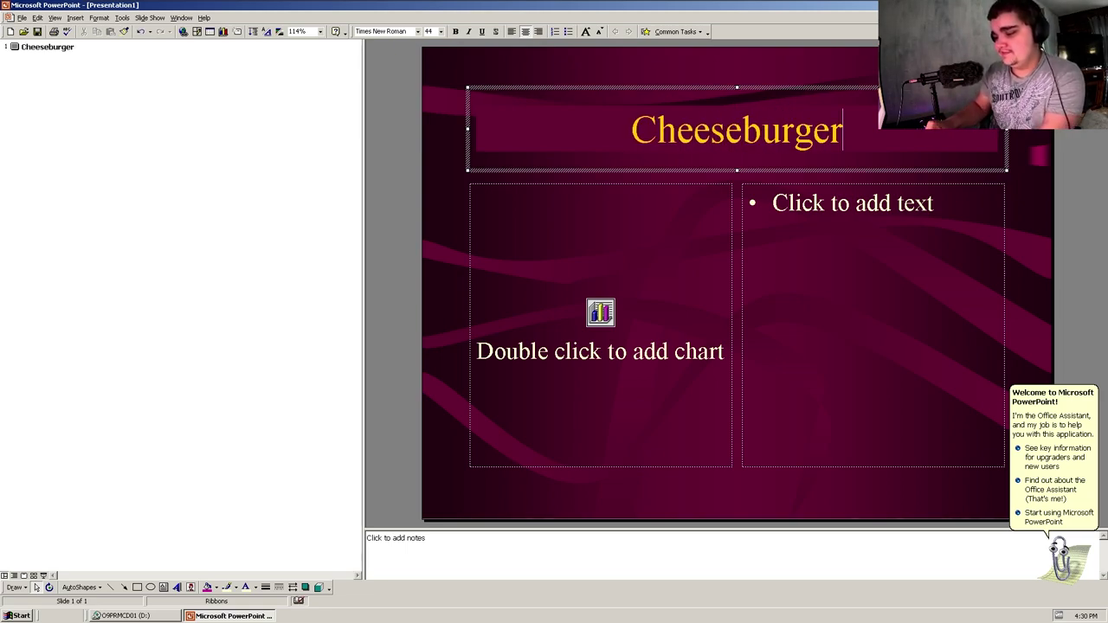
Enter the bullet "Burgers are yummy" in the slide's text placeholder
{"action": "left_click", "coordinate": [753, 221]}
{"action": "type", "text": "Chec"}
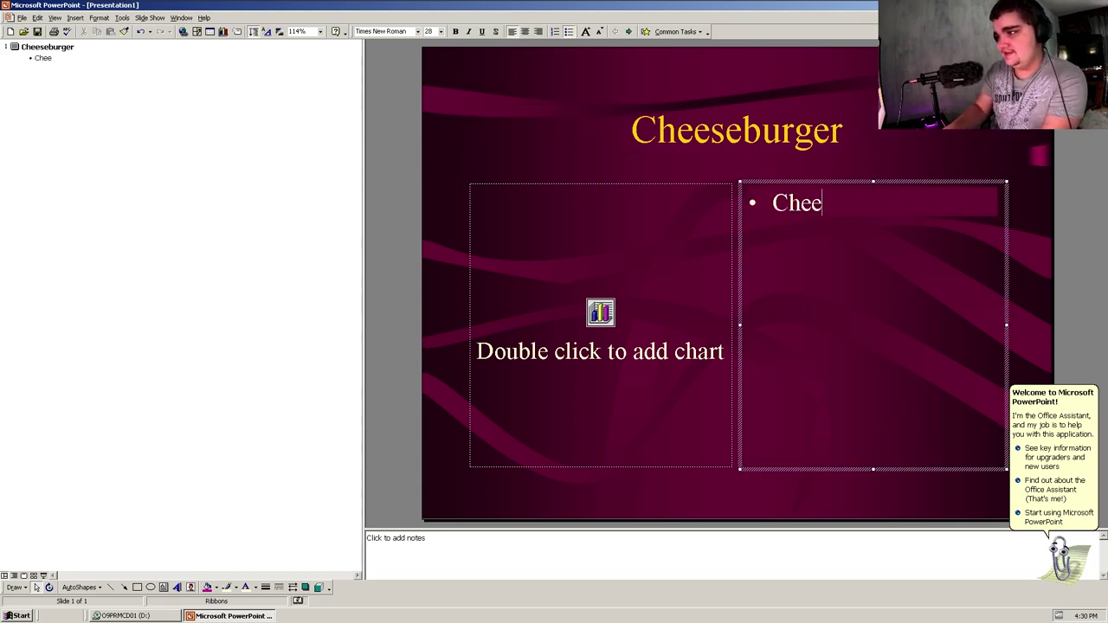
{"action": "key", "text": "BackSpace"}
{"action": "key", "text": "BackSpace"}
{"action": "key", "text": "BackSpace"}
{"action": "key", "text": "BackSpace"}
{"action": "type", "text": "Burgers are "}
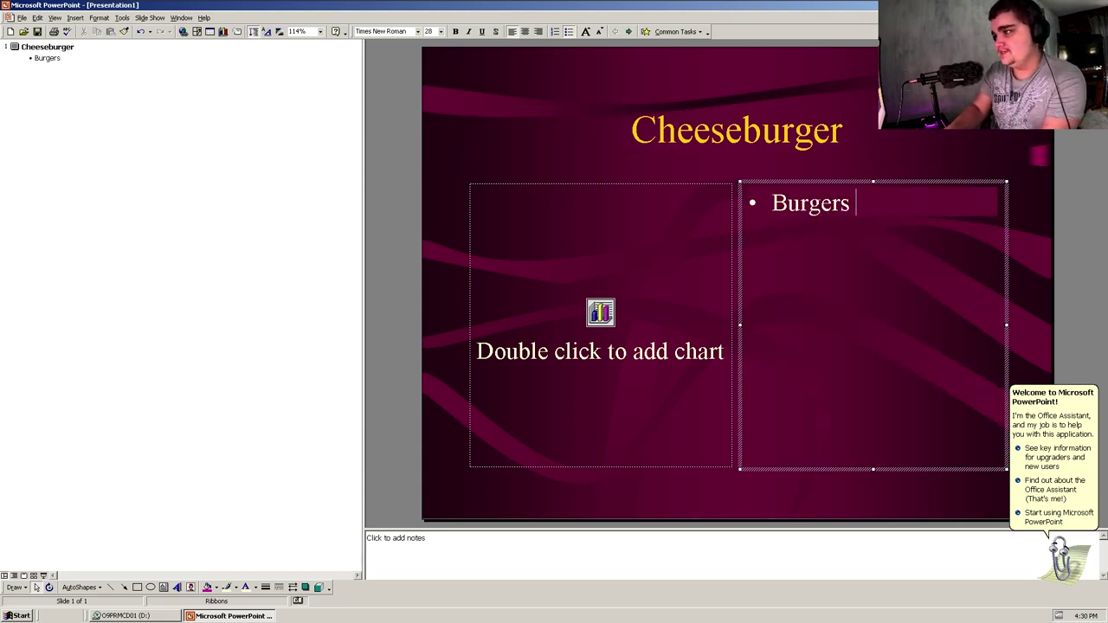
{"action": "type", "text": "yummy"}
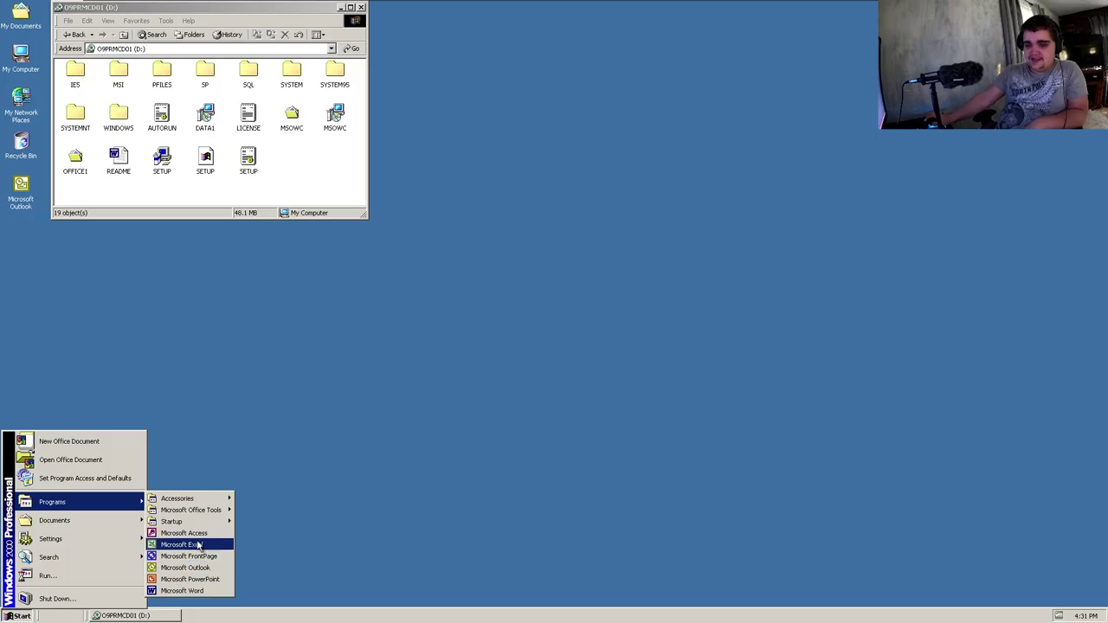
Launch Microsoft Excel and select a large block of cells starting at A1 in the blank workbook
{"action": "left_click", "coordinate": [178, 542]}
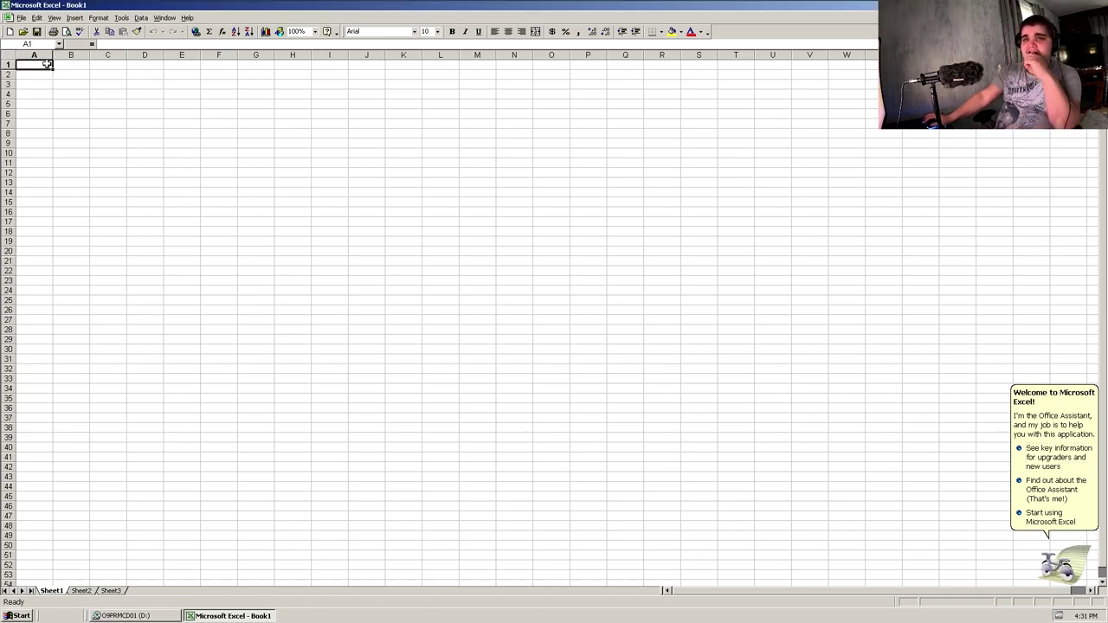
{"action": "left_click_drag", "start_coordinate": [26, 65], "coordinate": [731, 445]}
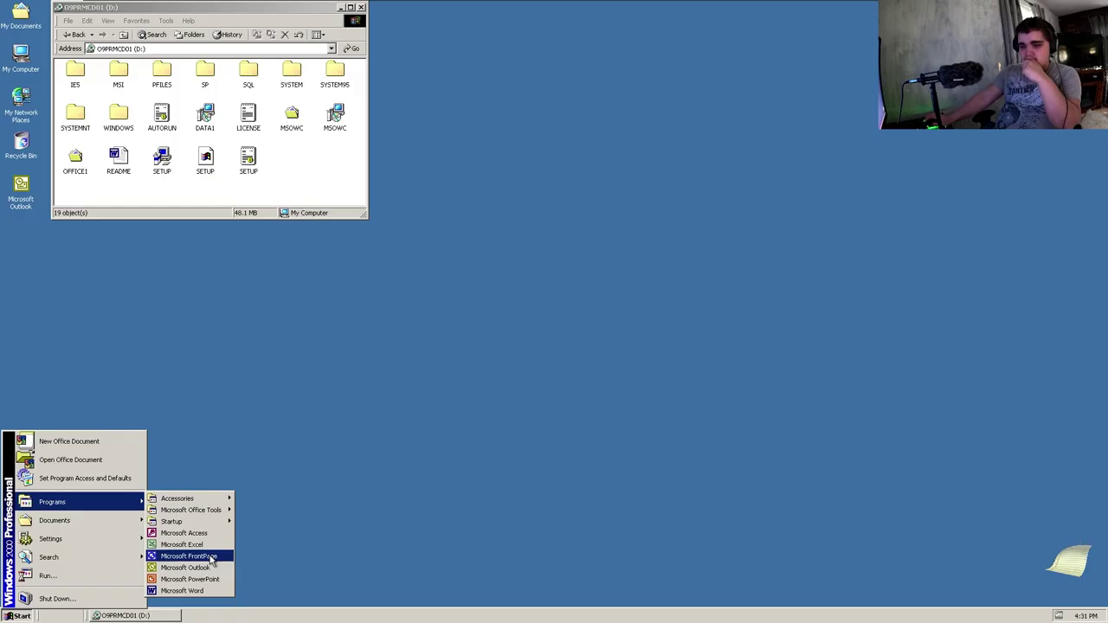
Launch Microsoft FrontPage, look at its Folders, Page and Hyperlinks views, and close the program
{"action": "left_click", "coordinate": [184, 557]}
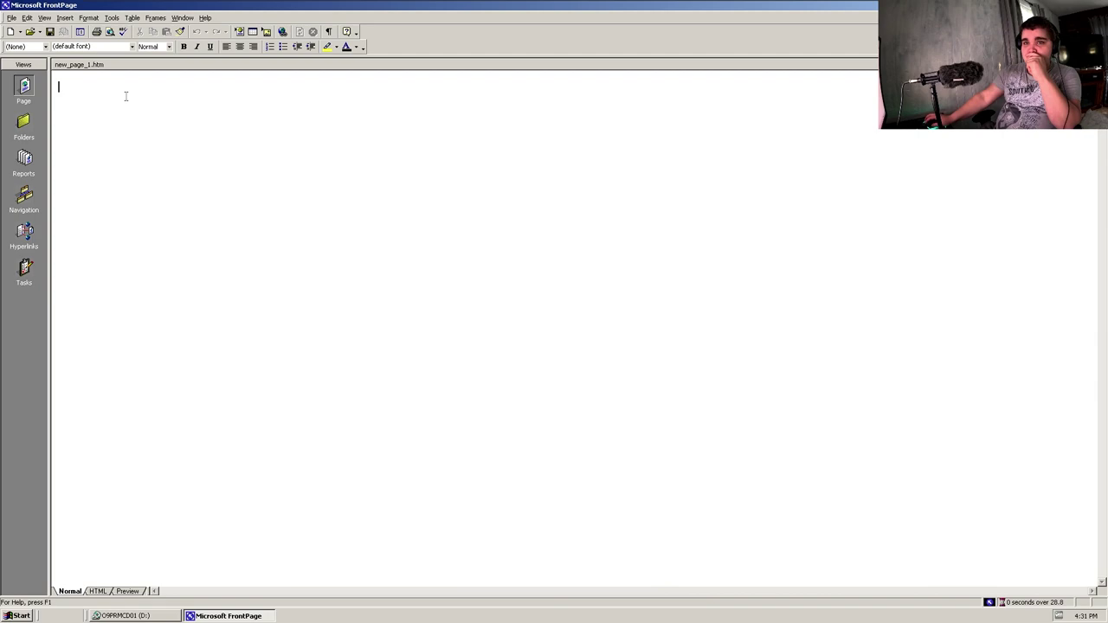
{"action": "left_click", "coordinate": [23, 126]}
{"action": "left_click", "coordinate": [25, 100]}
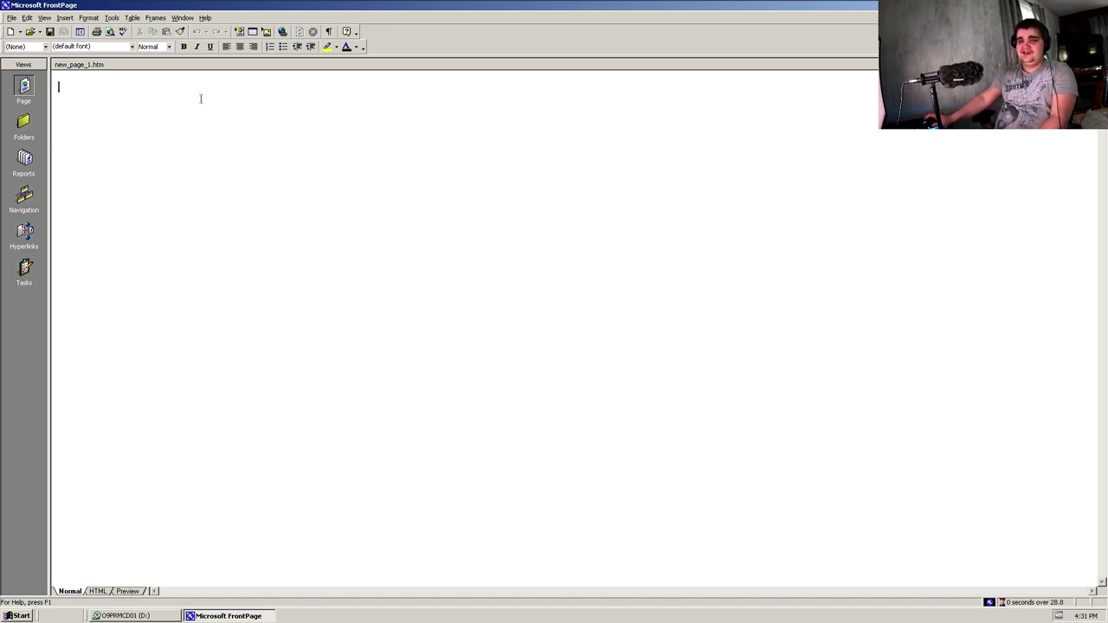
{"action": "left_click", "coordinate": [25, 233]}
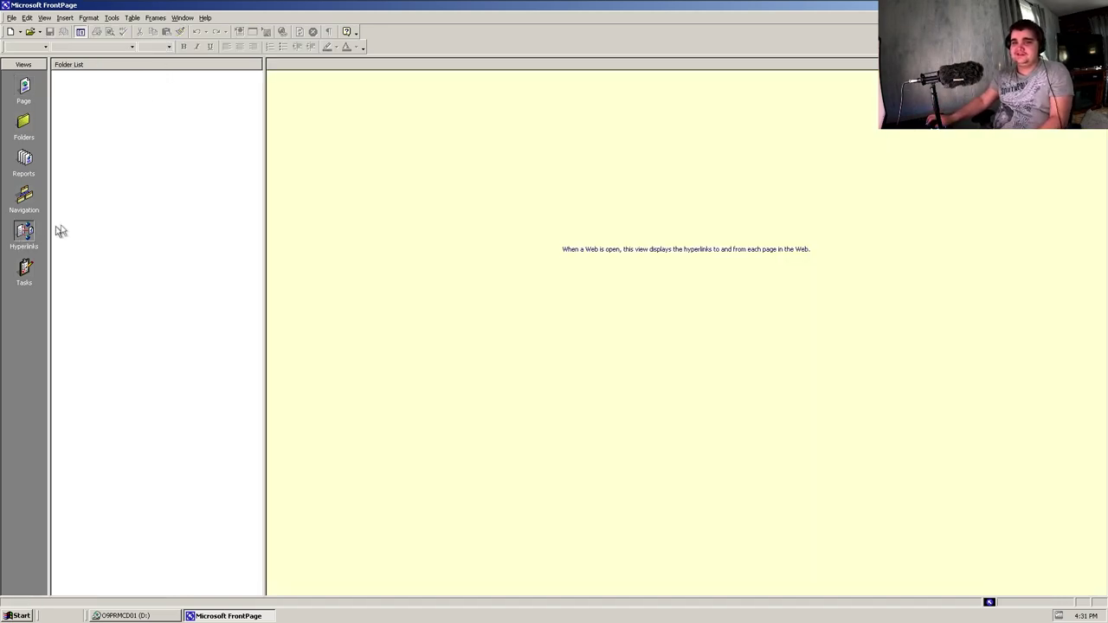
{"action": "left_click", "coordinate": [23, 97]}
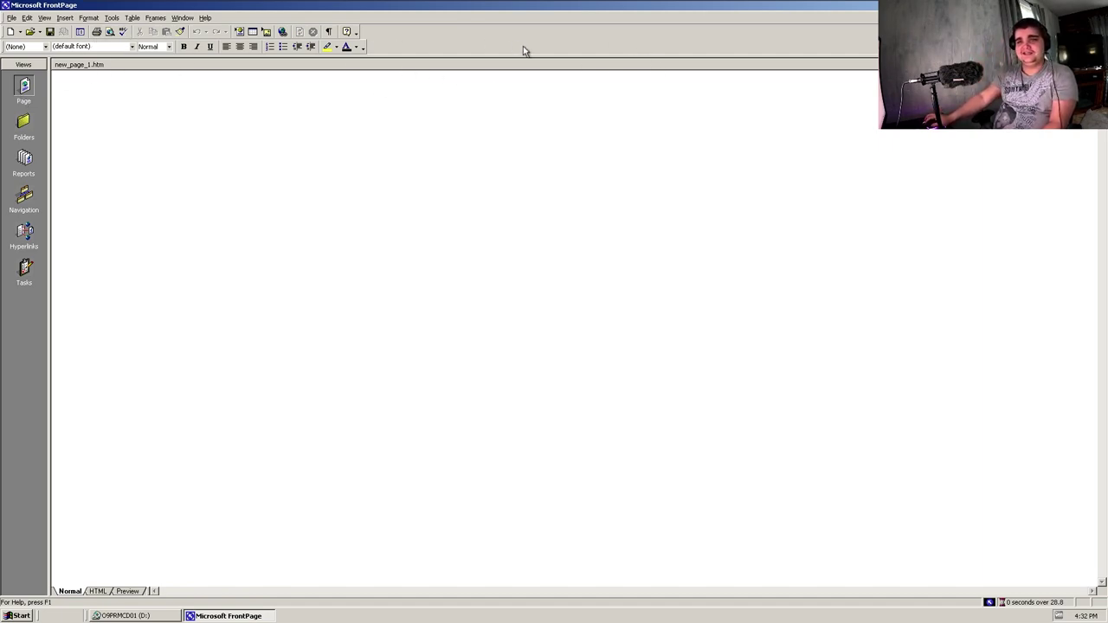
{"action": "key", "text": "alt+F4"}
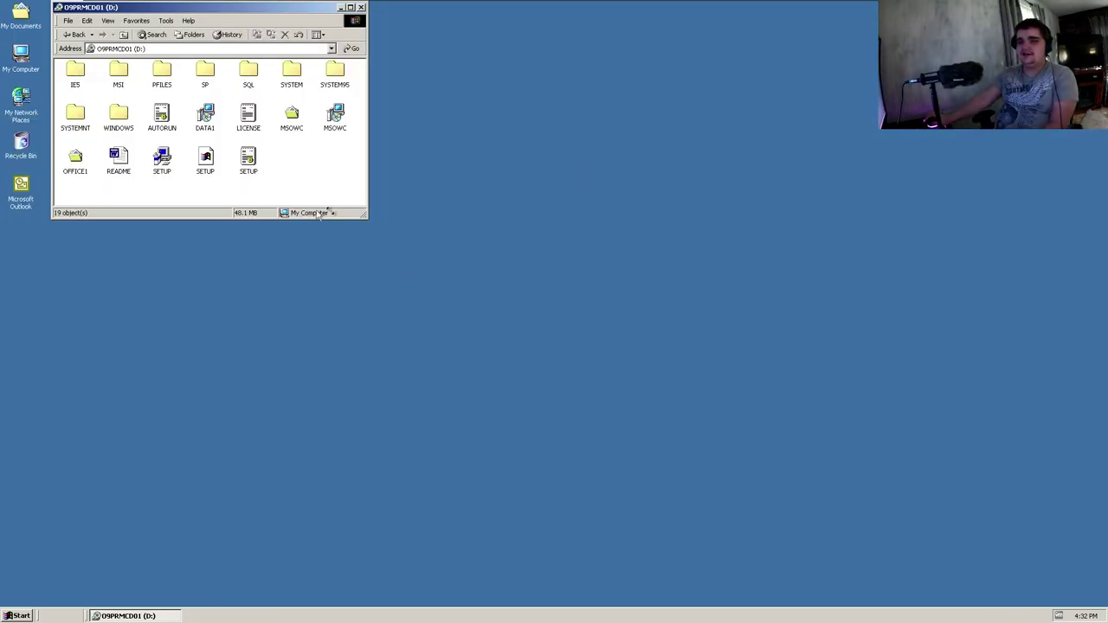
{"action": "left_click", "coordinate": [19, 614]}
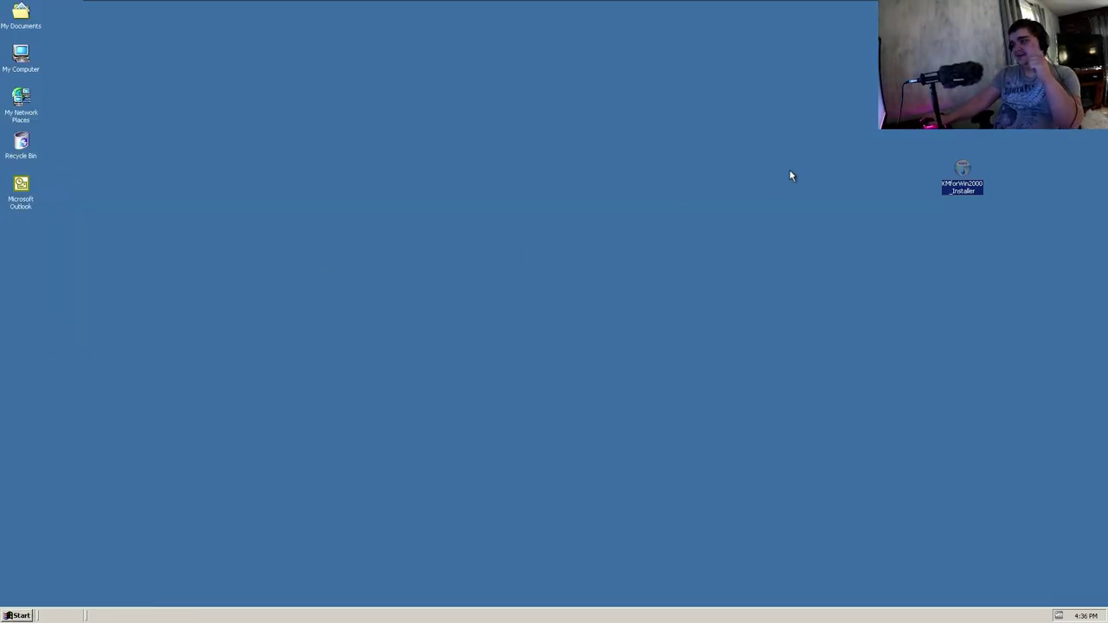
Install K-Meleon for Windows 2000 from the desktop installer, accepting the license agreement and the default setup options
{"action": "double_click", "coordinate": [944, 175]}
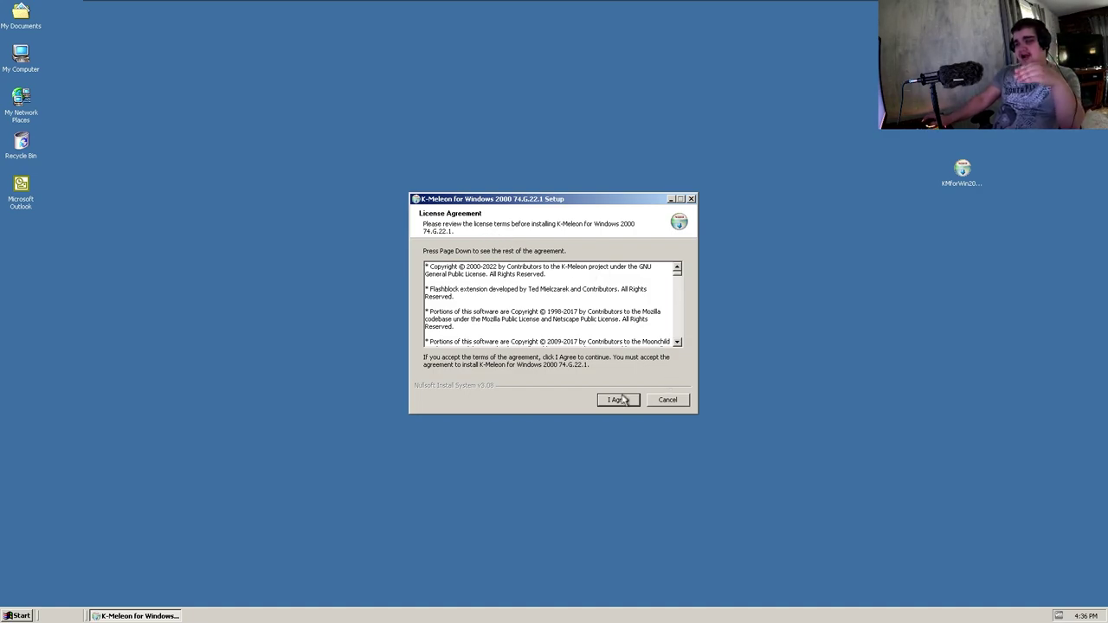
{"action": "left_click", "coordinate": [620, 400]}
{"action": "left_click", "coordinate": [619, 400]}
{"action": "left_click", "coordinate": [619, 400]}
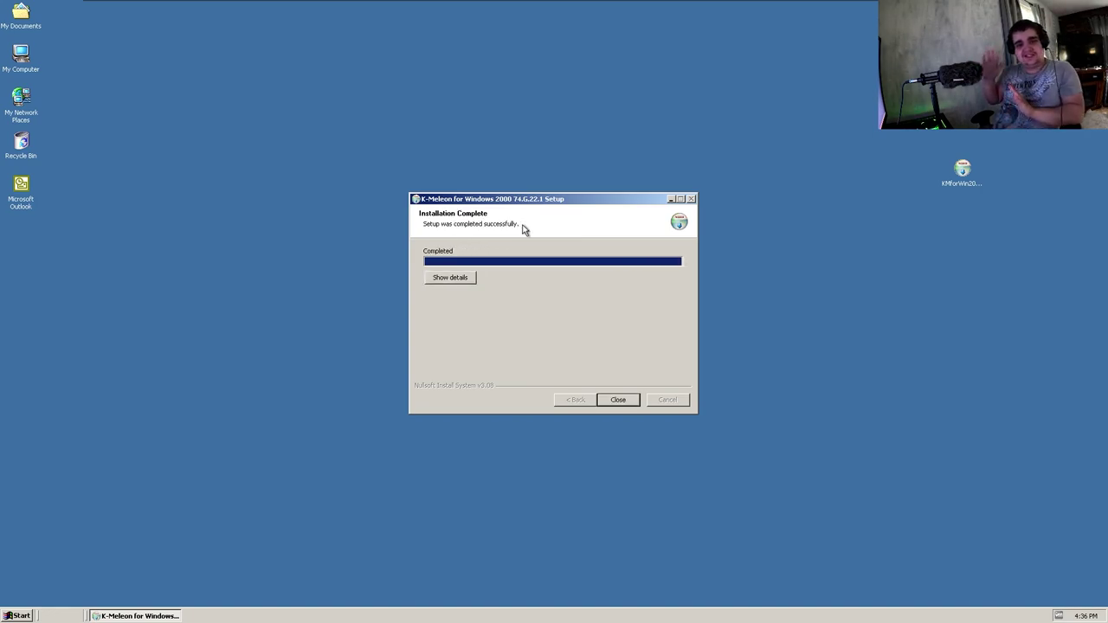
{"action": "left_click", "coordinate": [619, 402]}
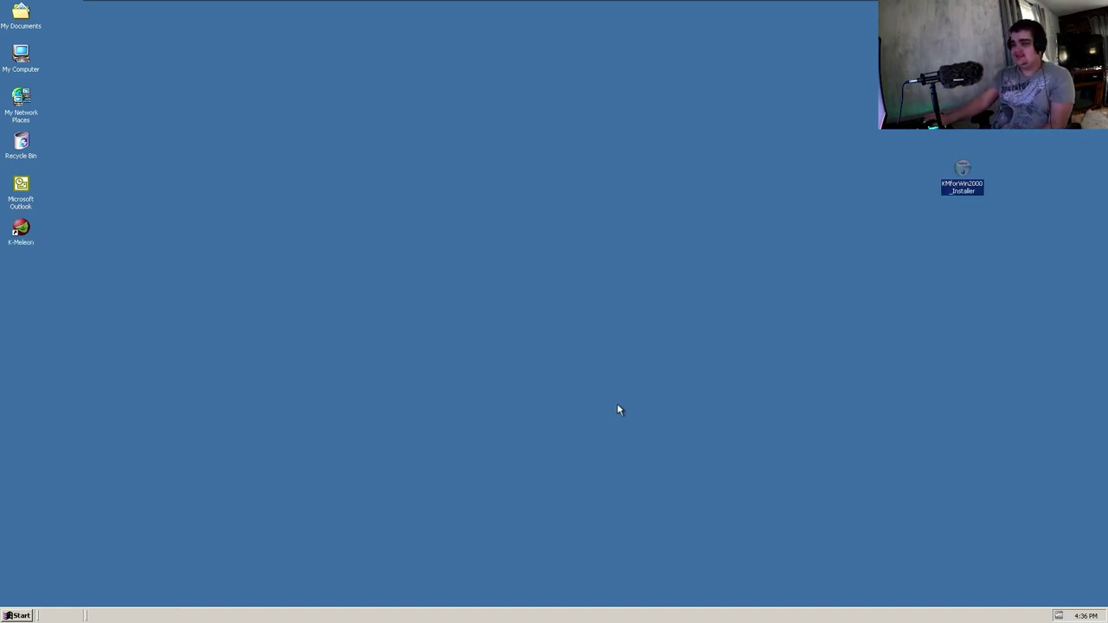
Launch the K-Meleon browser and try to load google.com
{"action": "left_click", "coordinate": [174, 275]}
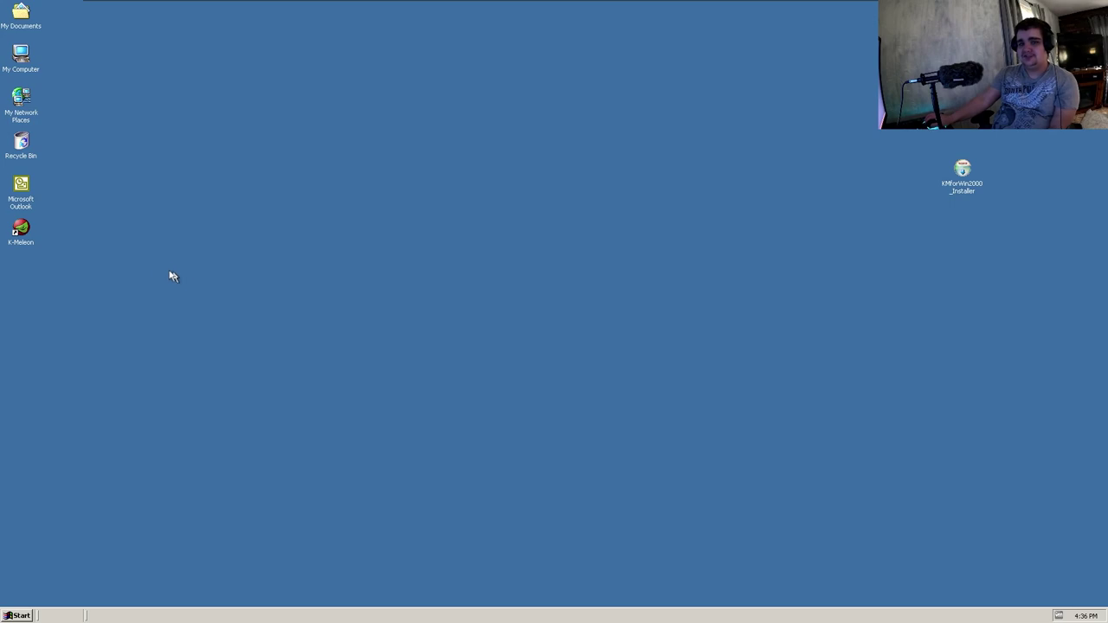
{"action": "double_click", "coordinate": [21, 230]}
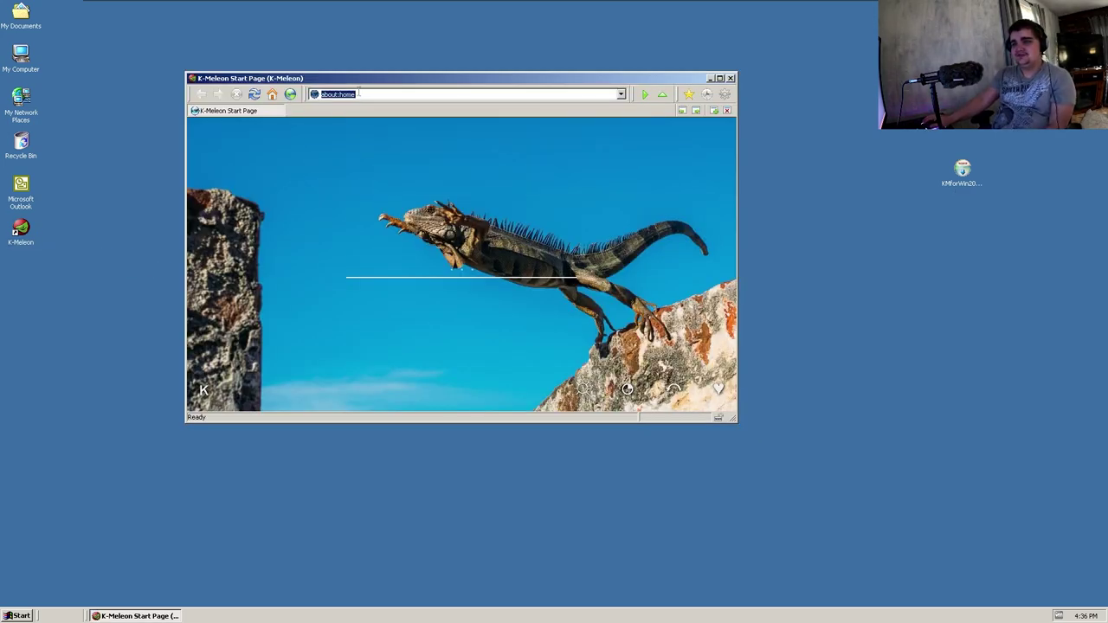
{"action": "type", "text": "google.com"}
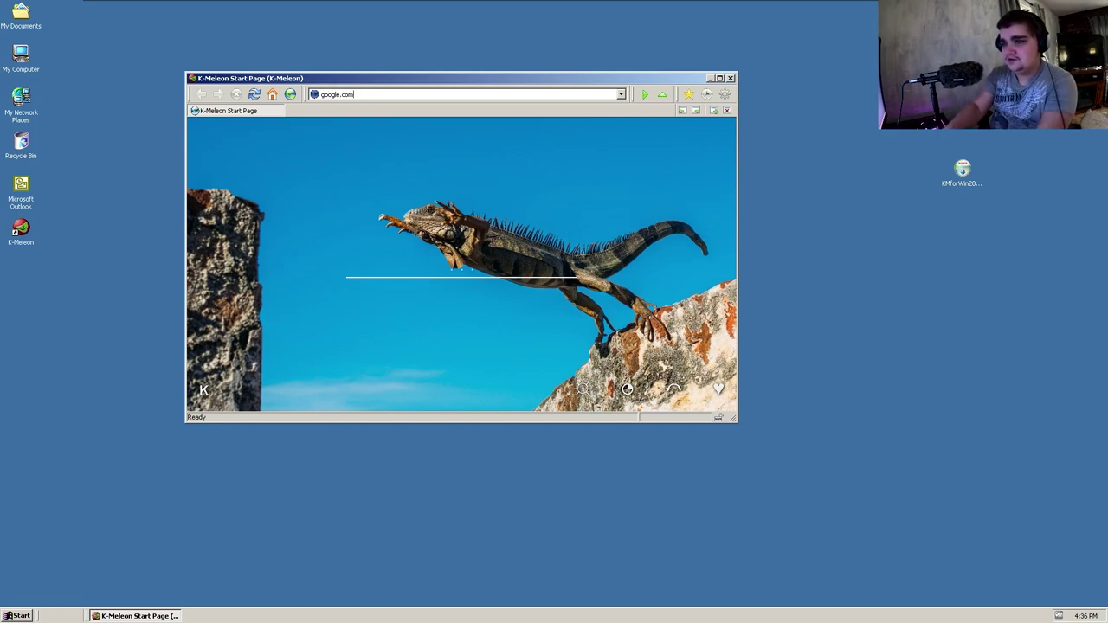
{"action": "key", "text": "Return"}
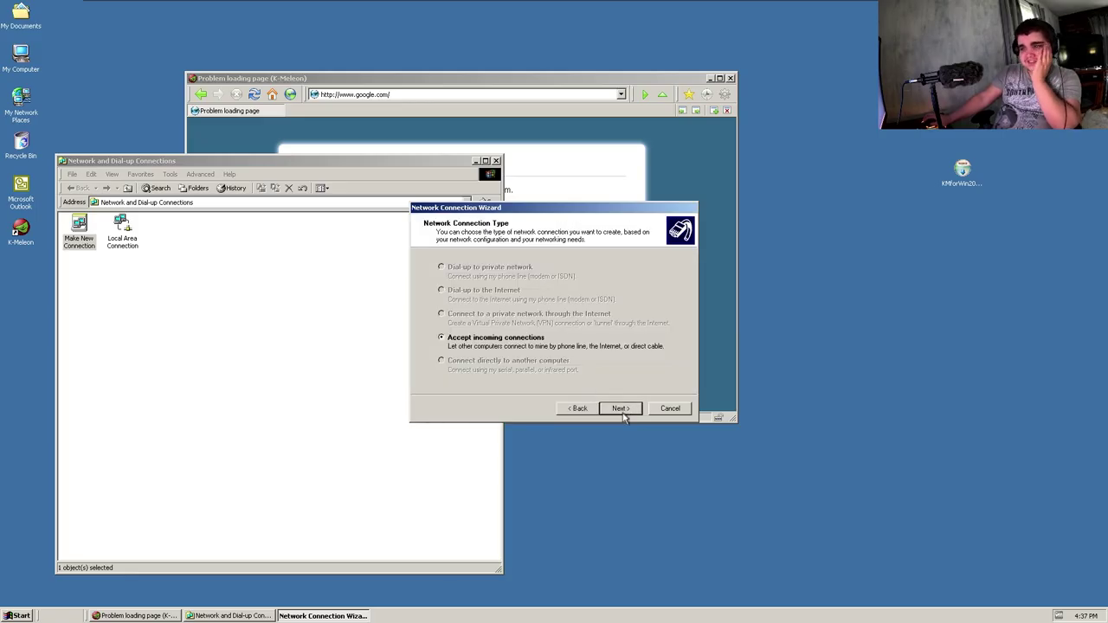
Continue the Network Connection Wizard with Accept incoming connections, and set the Network Connections service's startup type to Automatic
{"action": "left_click", "coordinate": [620, 410]}
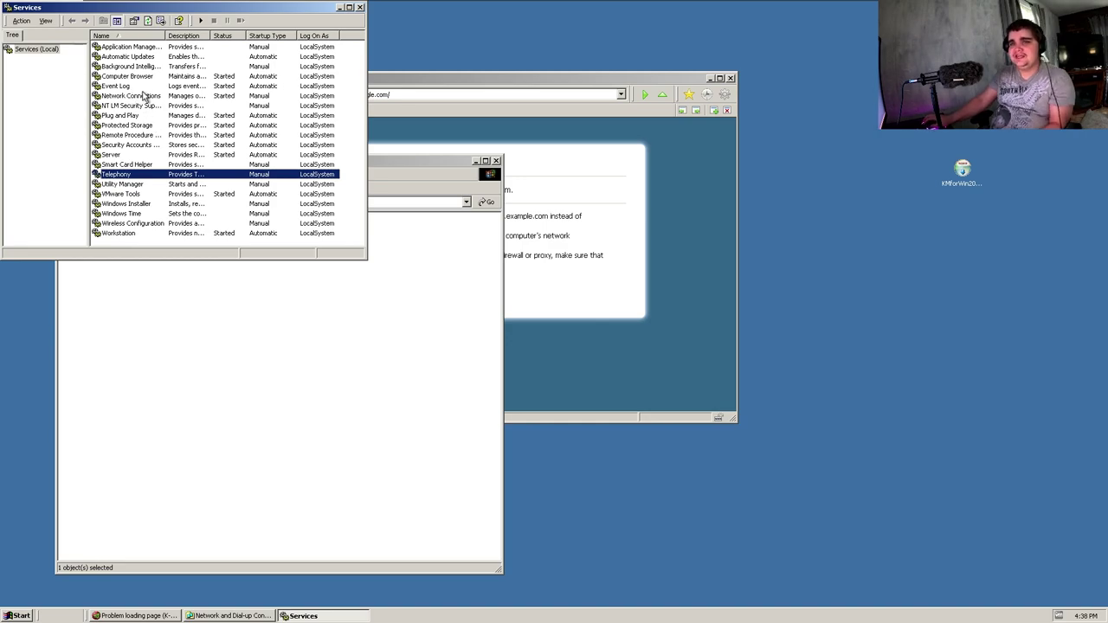
{"action": "left_click", "coordinate": [143, 96]}
{"action": "right_click", "coordinate": [148, 98]}
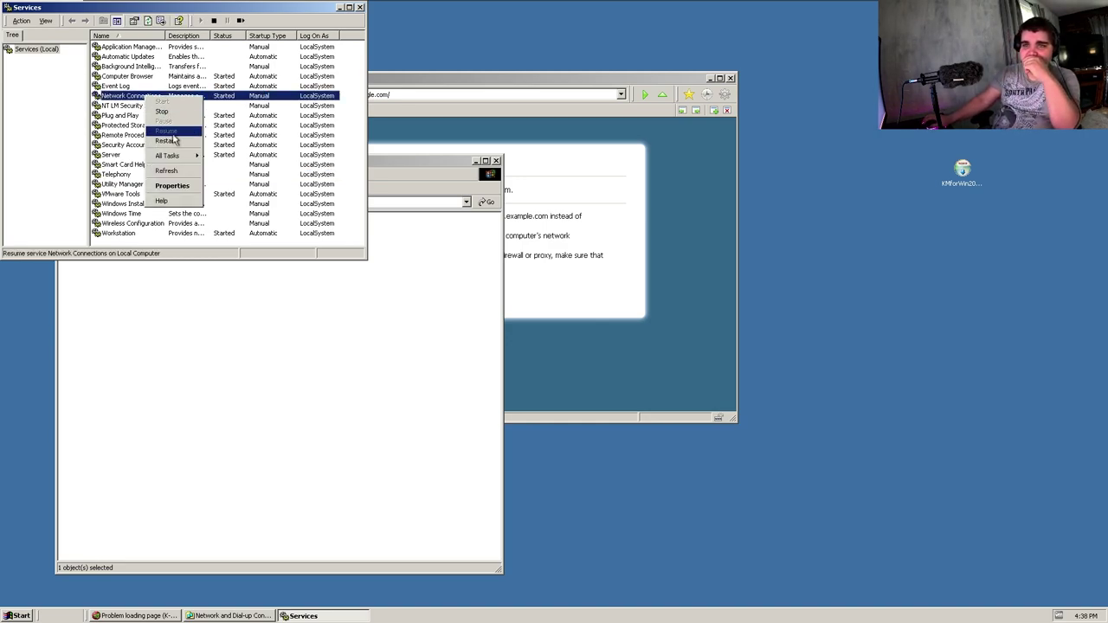
{"action": "left_click", "coordinate": [171, 186]}
{"action": "left_click", "coordinate": [255, 239]}
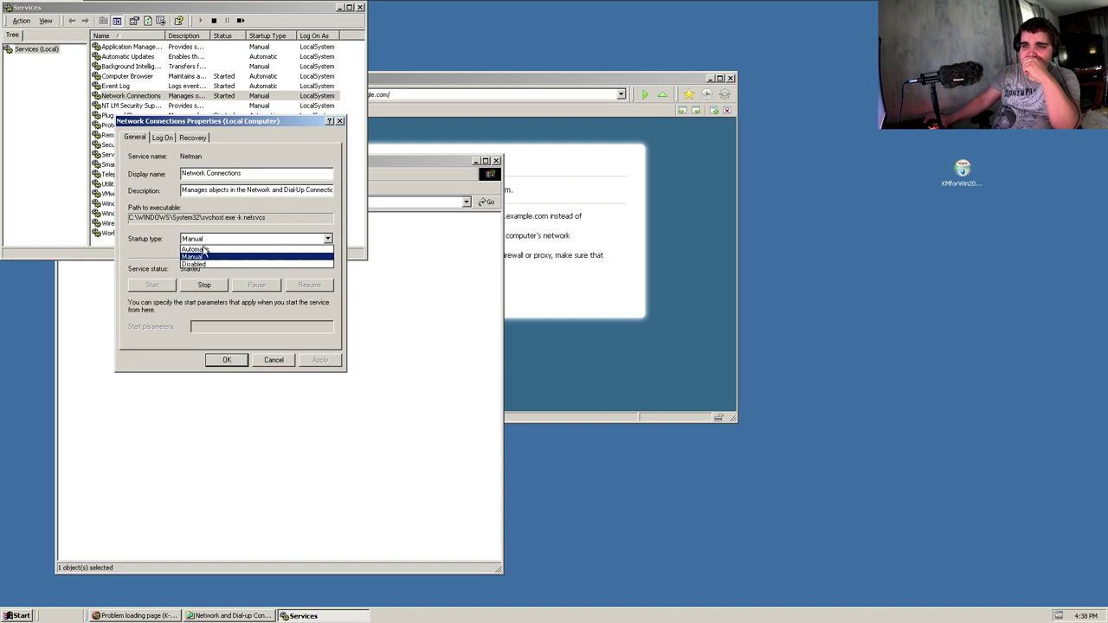
{"action": "left_click", "coordinate": [204, 247]}
{"action": "left_click", "coordinate": [297, 361]}
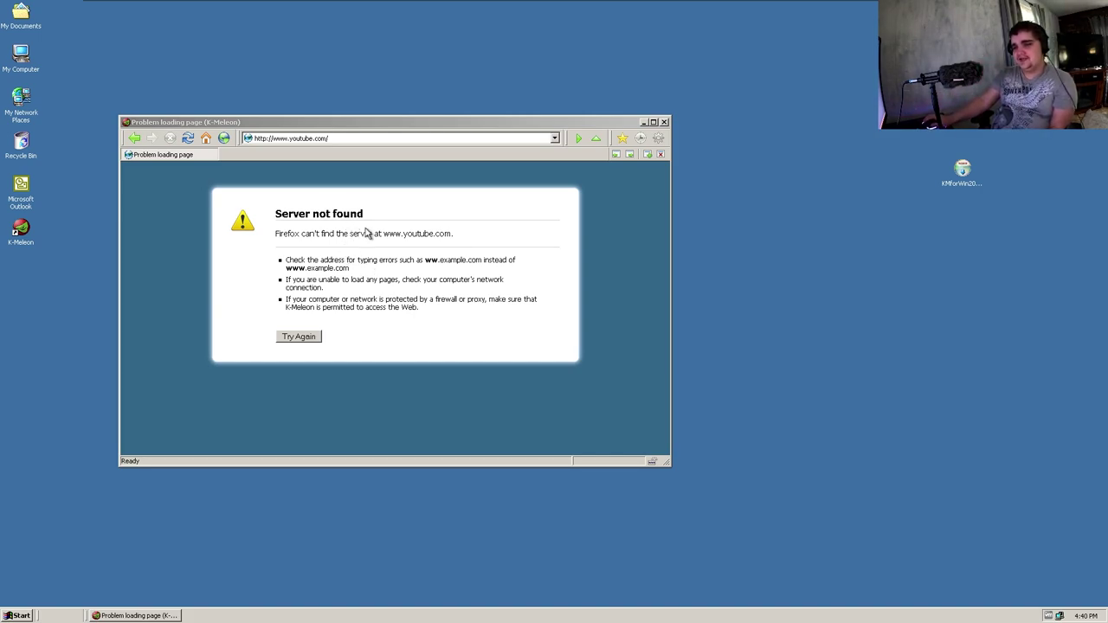
{"action": "left_click", "coordinate": [352, 139]}
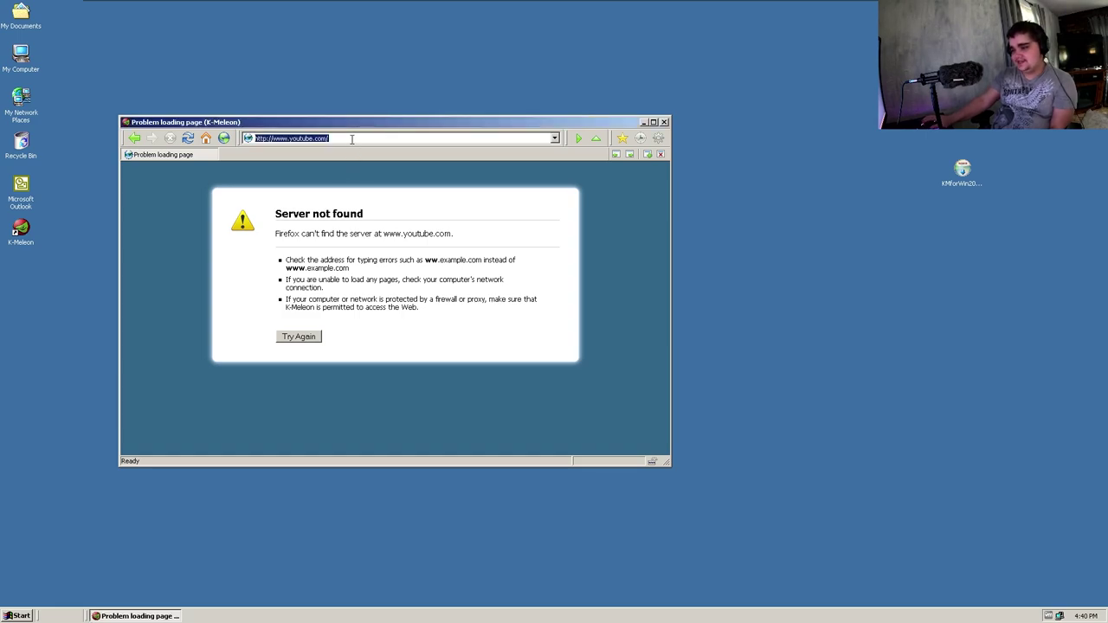
{"action": "left_click", "coordinate": [351, 139]}
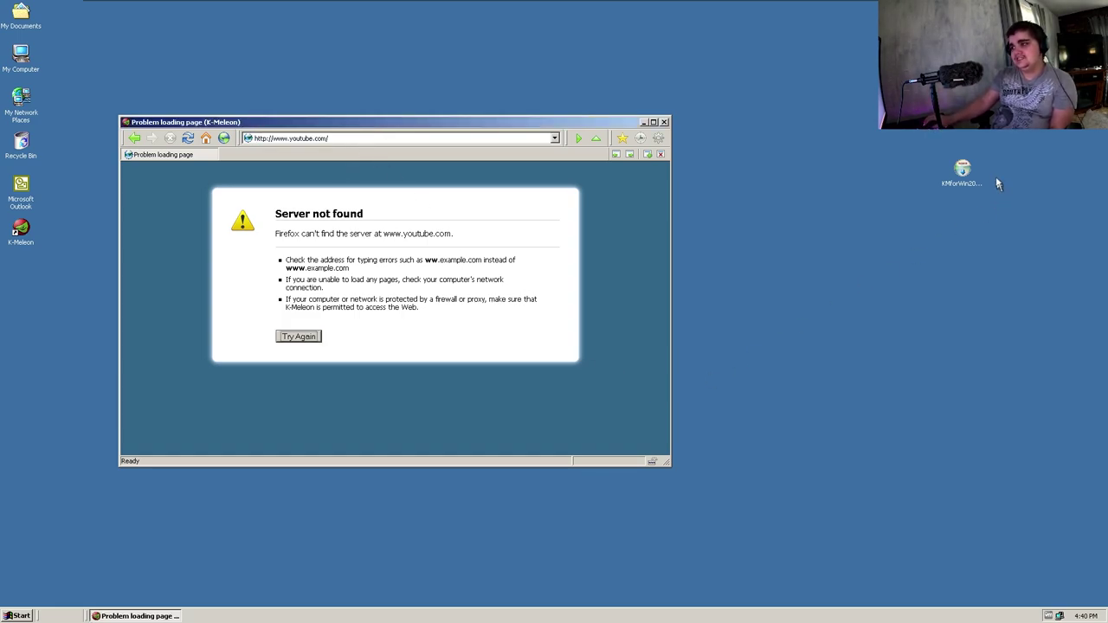
{"action": "right_click", "coordinate": [1060, 616]}
{"action": "left_click", "coordinate": [984, 595]}
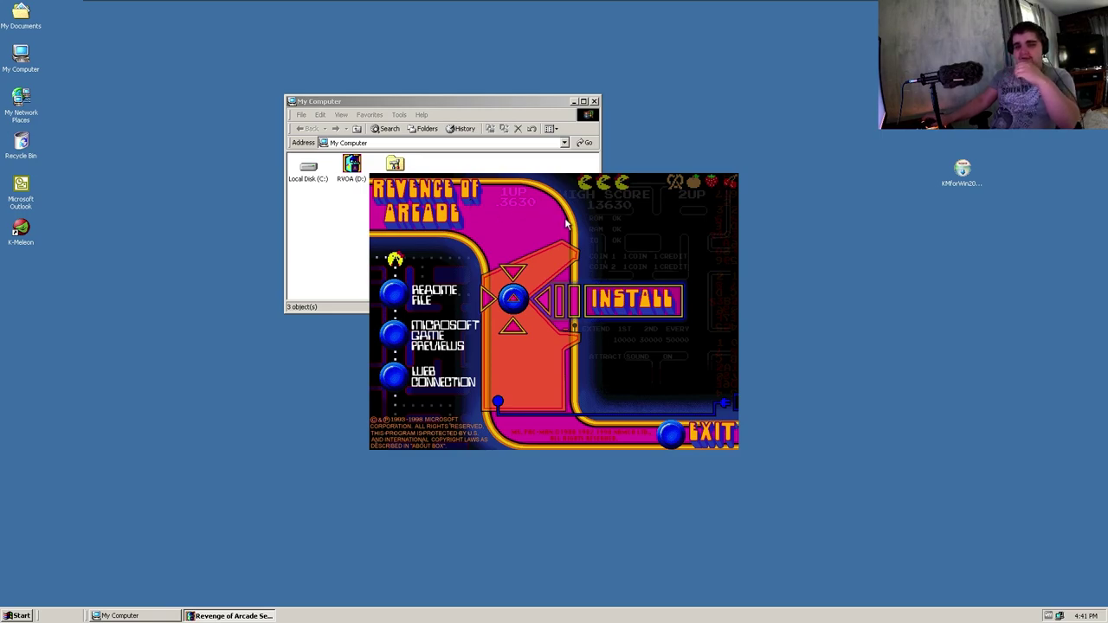
Install Microsoft Revenge of Arcade, accepting the license agreement and creating the default folder C:\Program Files\Microsoft Games\Revenge of Arcade
{"action": "left_click", "coordinate": [513, 299]}
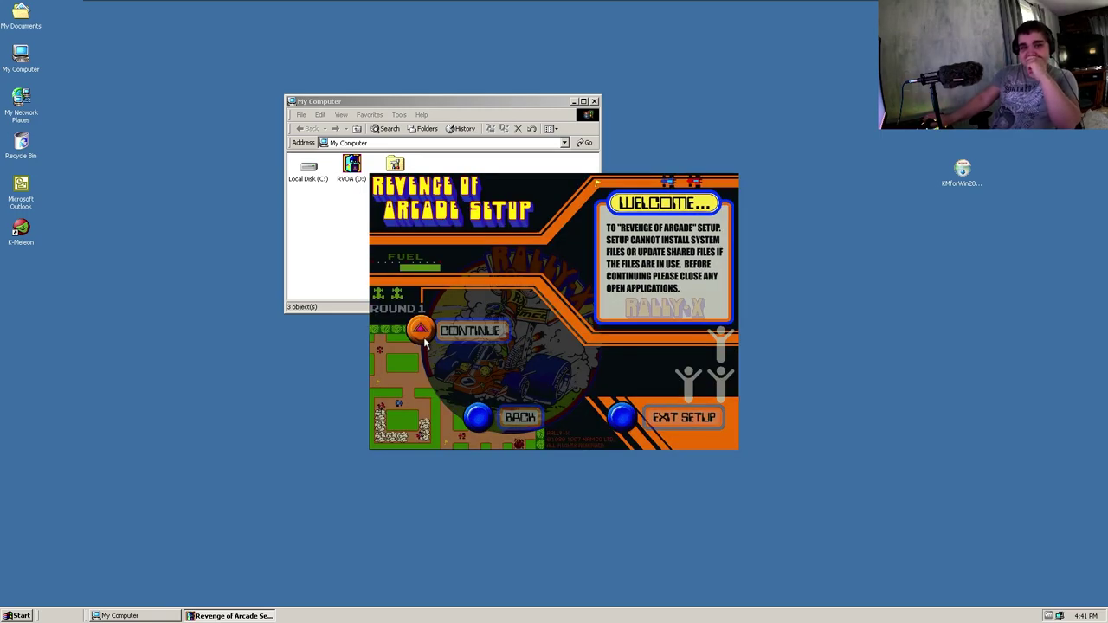
{"action": "left_click", "coordinate": [423, 338]}
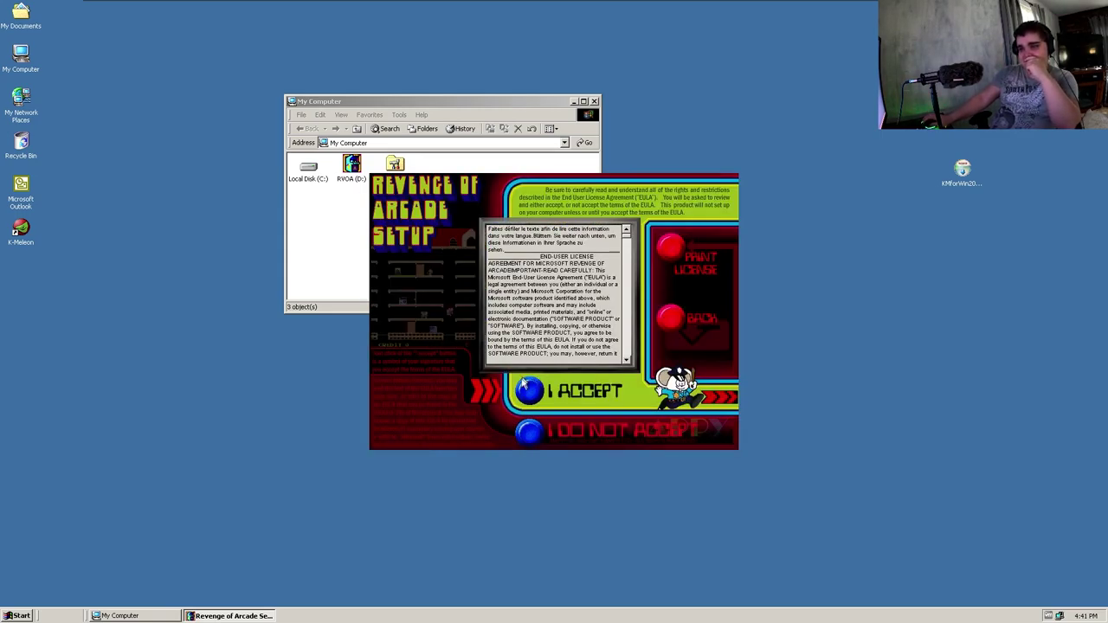
{"action": "left_click", "coordinate": [526, 388]}
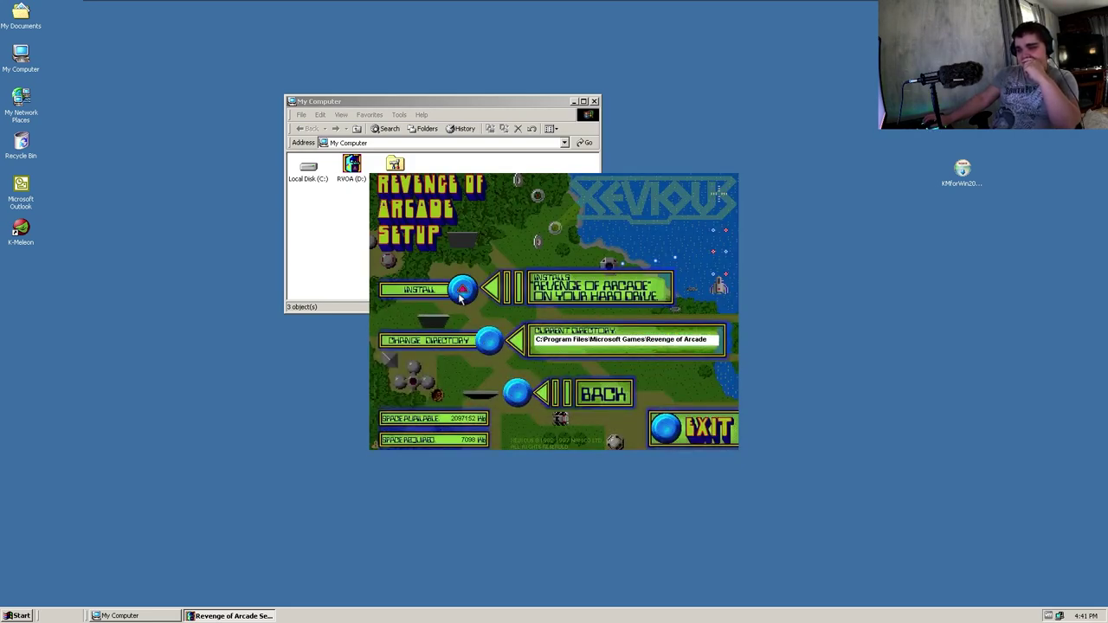
{"action": "left_click", "coordinate": [462, 296]}
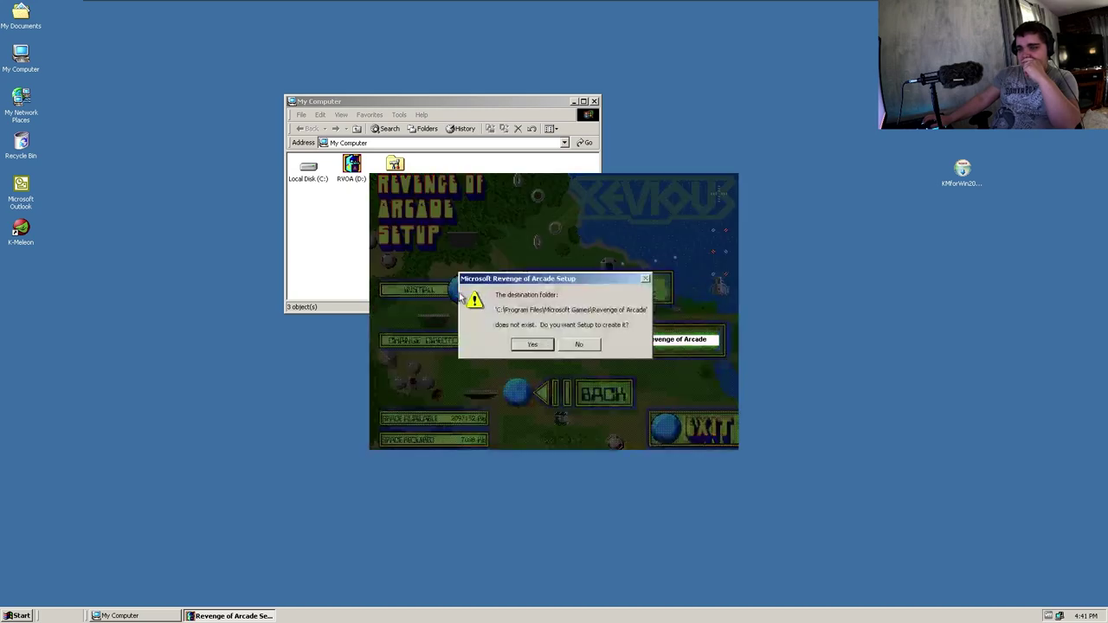
{"action": "left_click", "coordinate": [531, 344]}
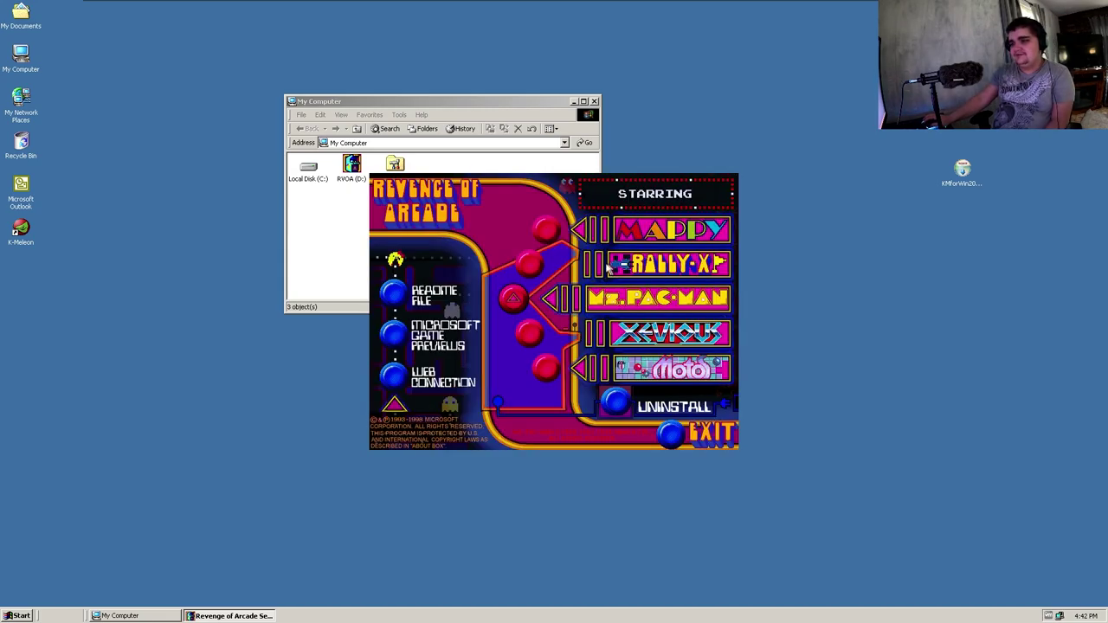
Try to launch Ms. Pac-Man from the Revenge of Arcade game list and return to the RVOA disc in My Computer
{"action": "left_click", "coordinate": [517, 303]}
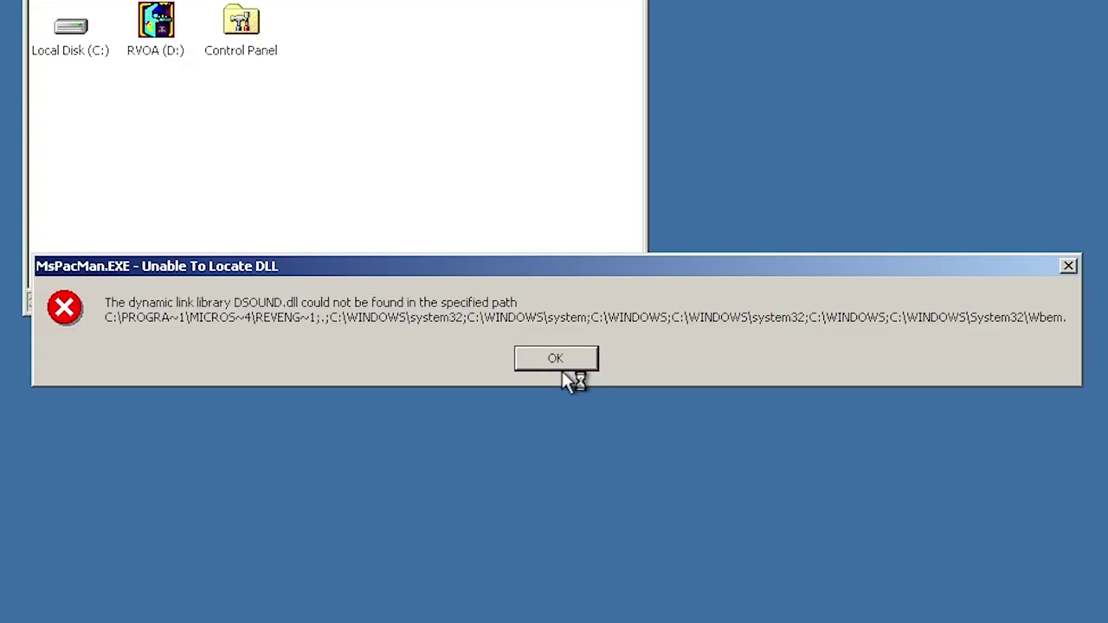
{"action": "left_click", "coordinate": [561, 364]}
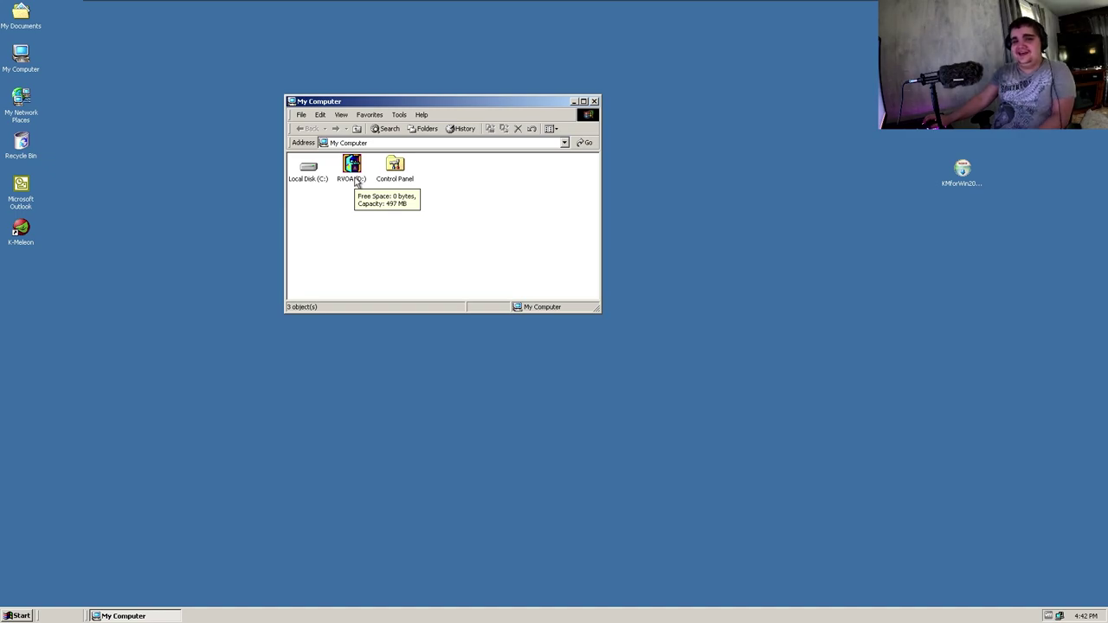
{"action": "left_click", "coordinate": [362, 180]}
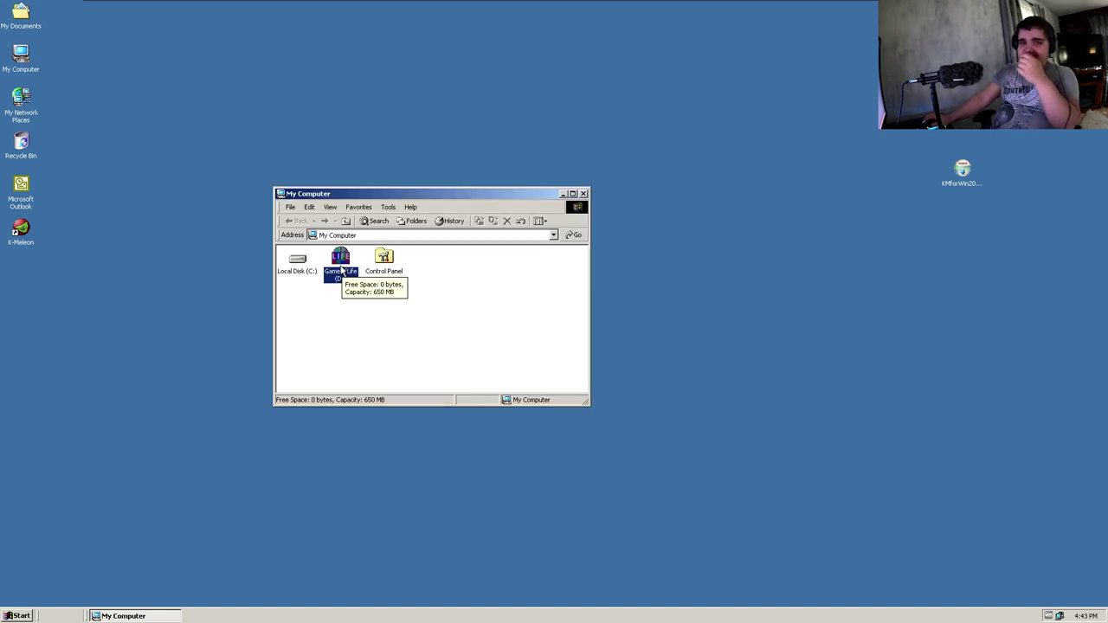
Run the GameOfLife disc from My Computer and start installing The Game of Life
{"action": "double_click", "coordinate": [340, 264]}
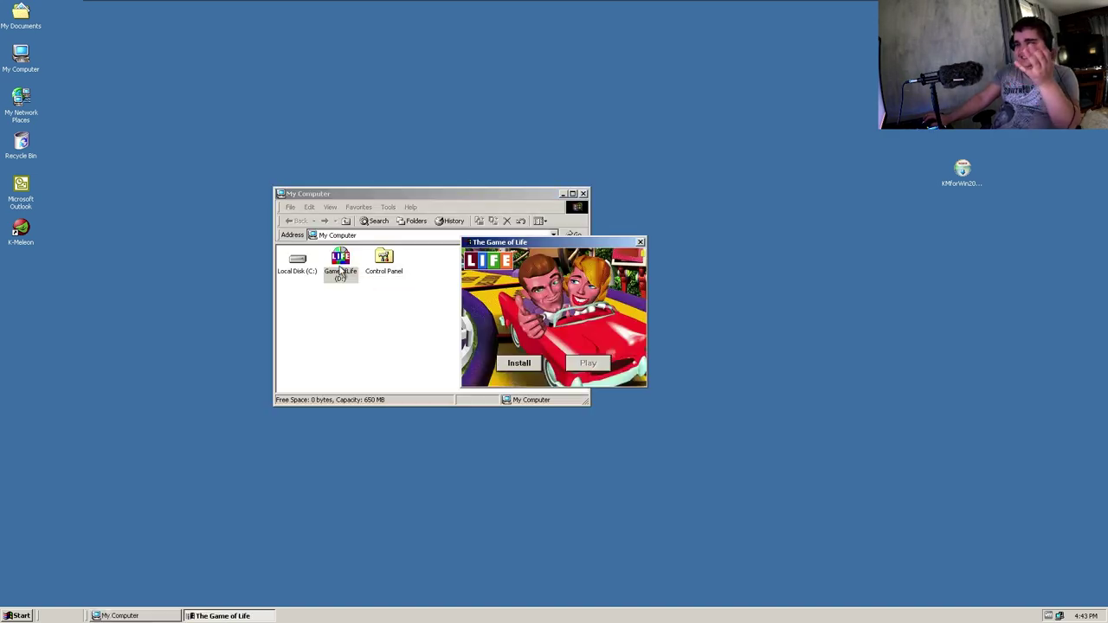
{"action": "left_click", "coordinate": [524, 363]}
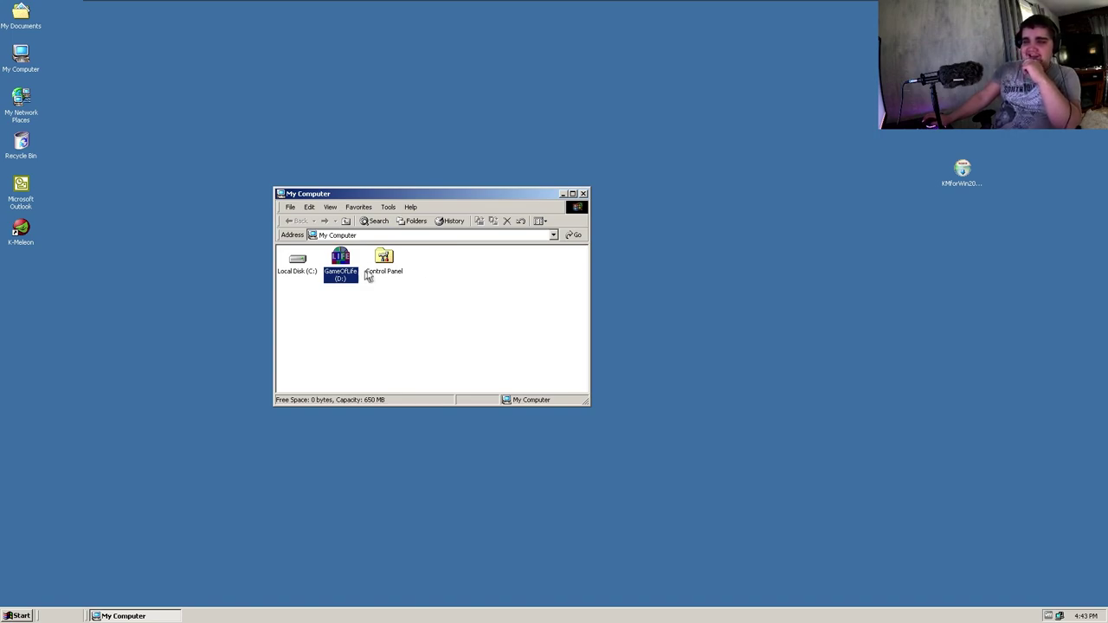
Try to run the SETUP program on the MSBSOLAR disc and dismiss the resulting dialog
{"action": "mouse_move", "coordinate": [299, 10]}
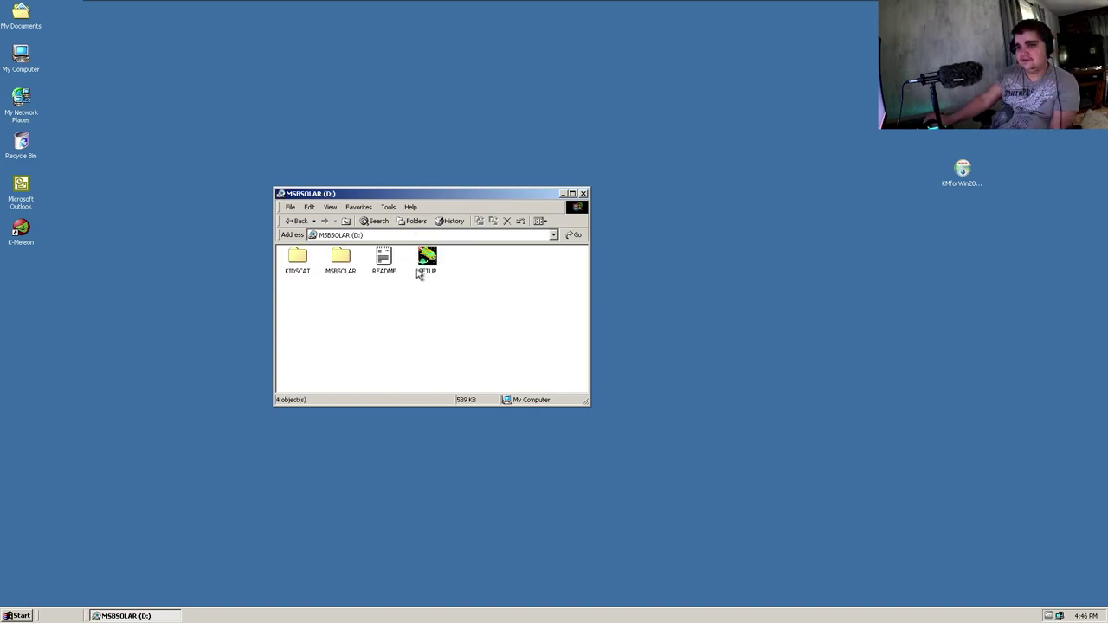
{"action": "double_click", "coordinate": [429, 270]}
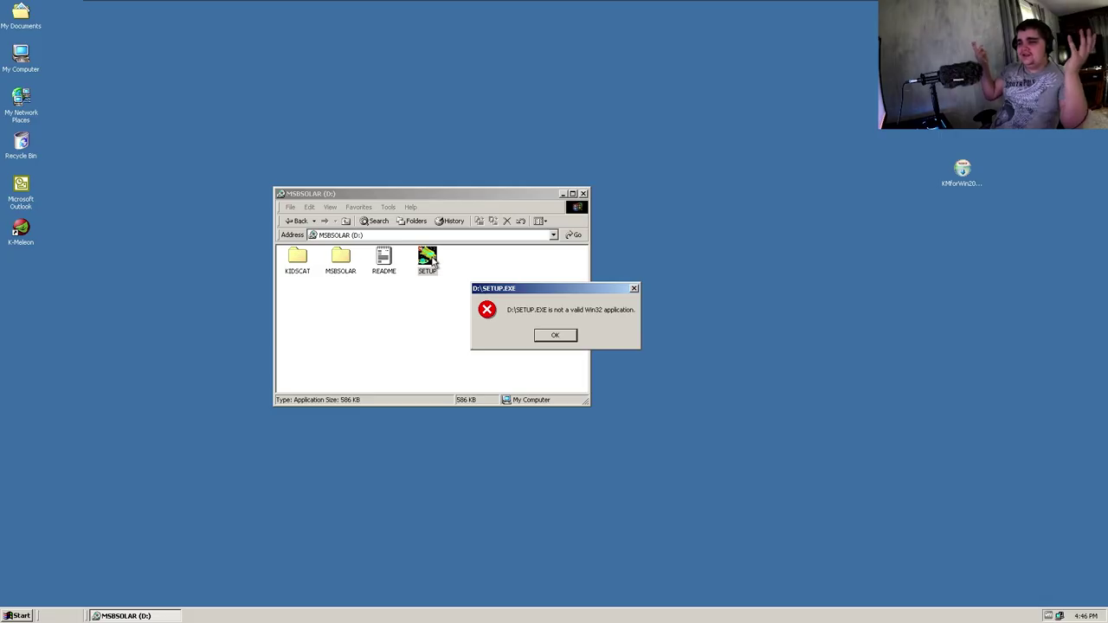
{"action": "left_click", "coordinate": [574, 335]}
Start the SpongeBob SquarePants Operation Krabby Patty installer from the KrabbyPatty disc and continue through its setup
{"action": "mouse_move", "coordinate": [329, 3]}
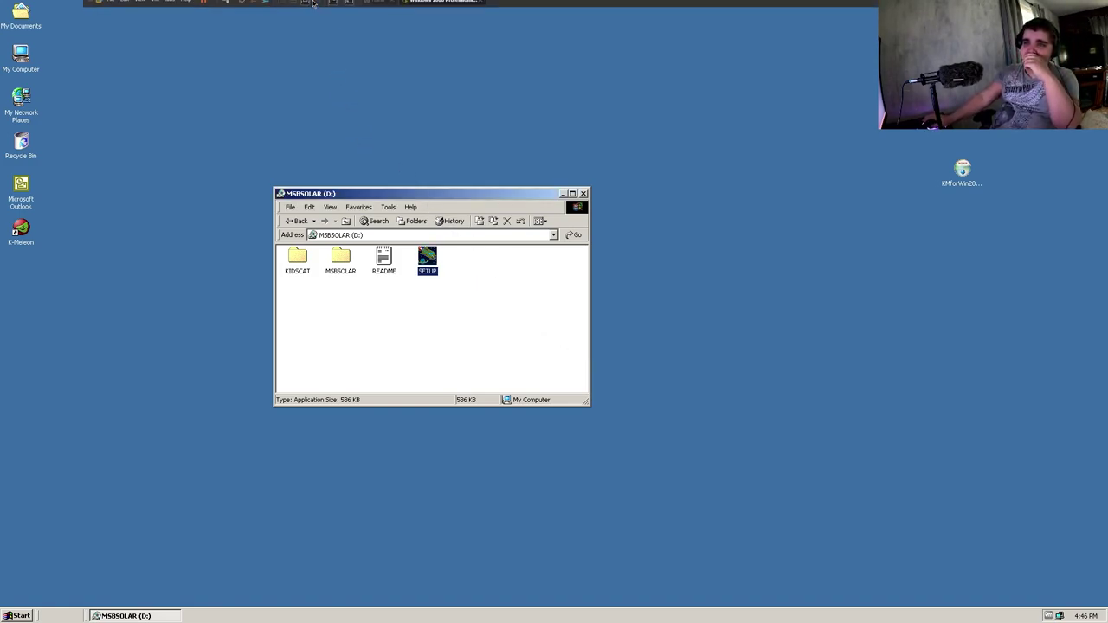
{"action": "left_click", "coordinate": [155, 6]}
{"action": "mouse_move", "coordinate": [173, 17]}
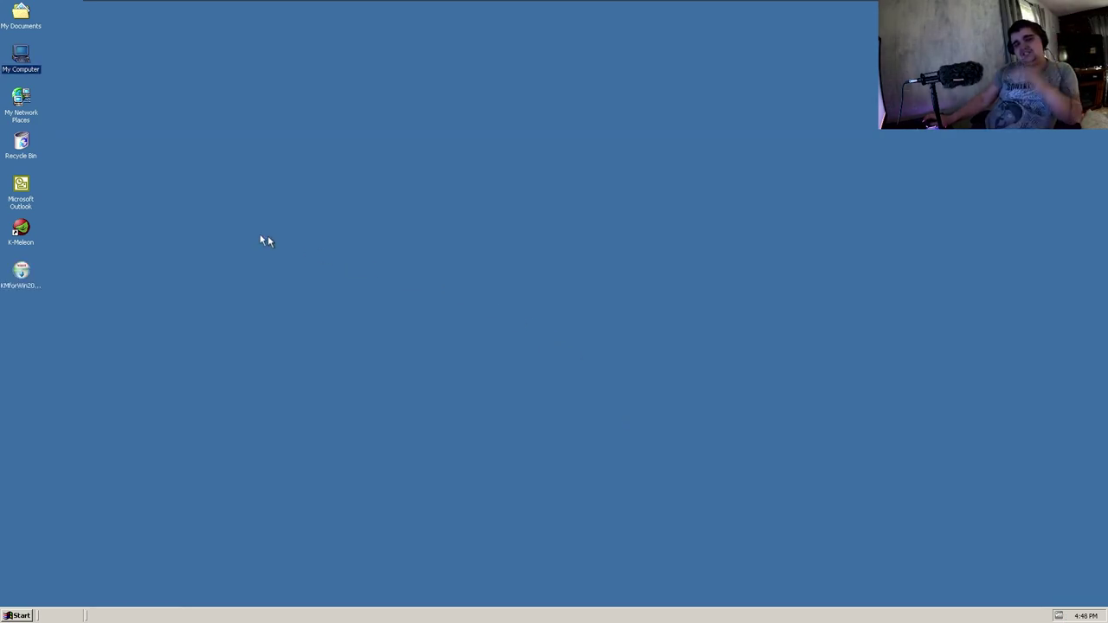
{"action": "double_click", "coordinate": [23, 53]}
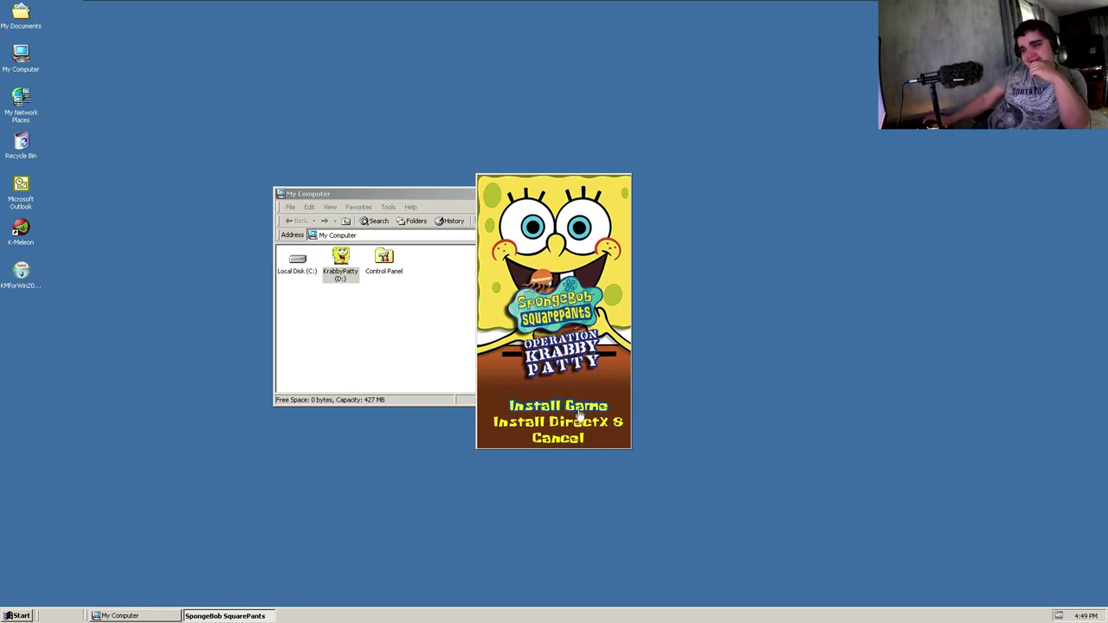
{"action": "left_click", "coordinate": [562, 445]}
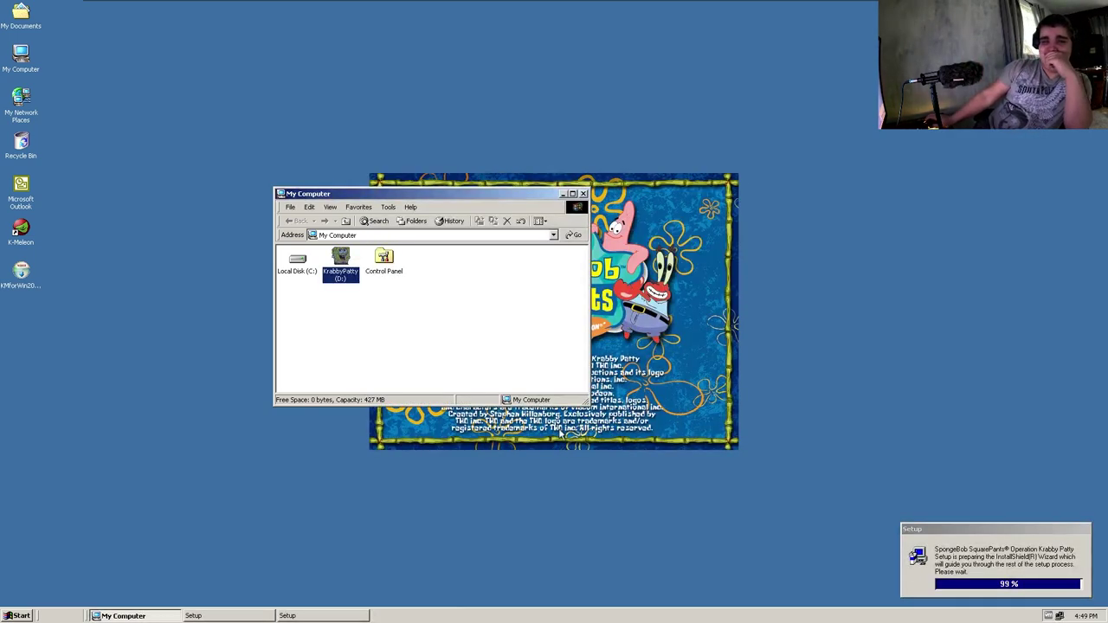
{"action": "left_click", "coordinate": [557, 337]}
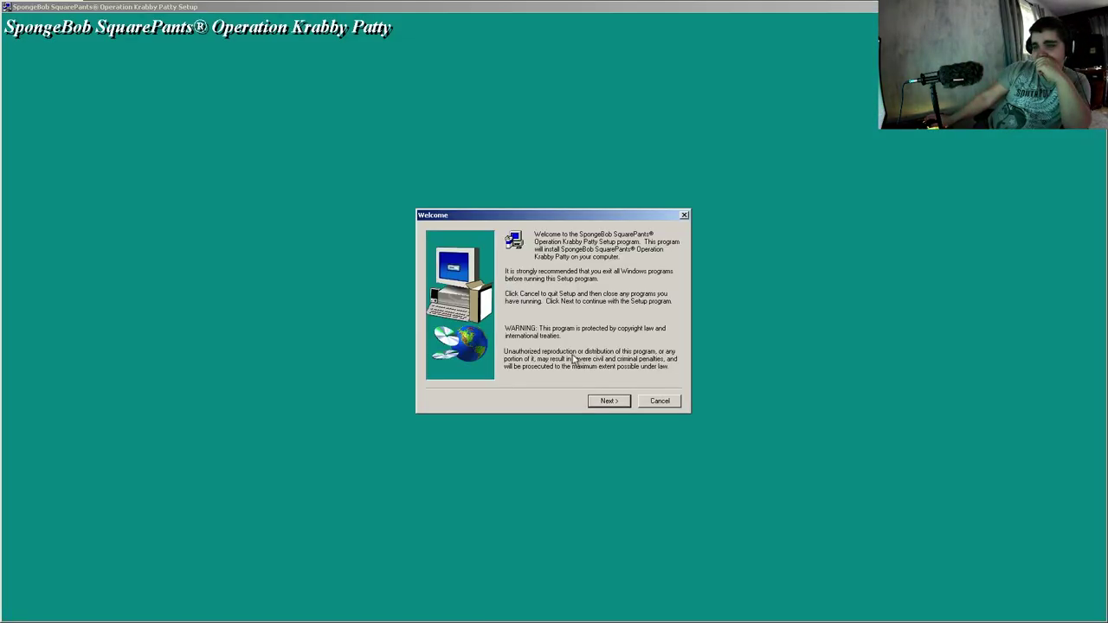
{"action": "left_click", "coordinate": [607, 401]}
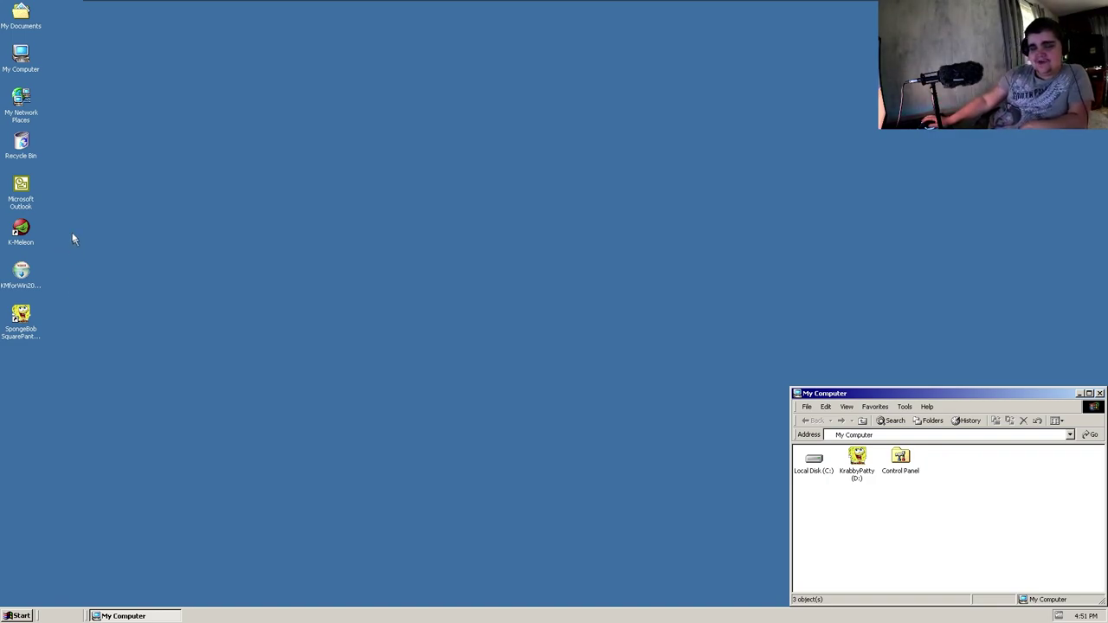
Reopen the K-Meleon browser and retry loading google.com
{"action": "double_click", "coordinate": [30, 224]}
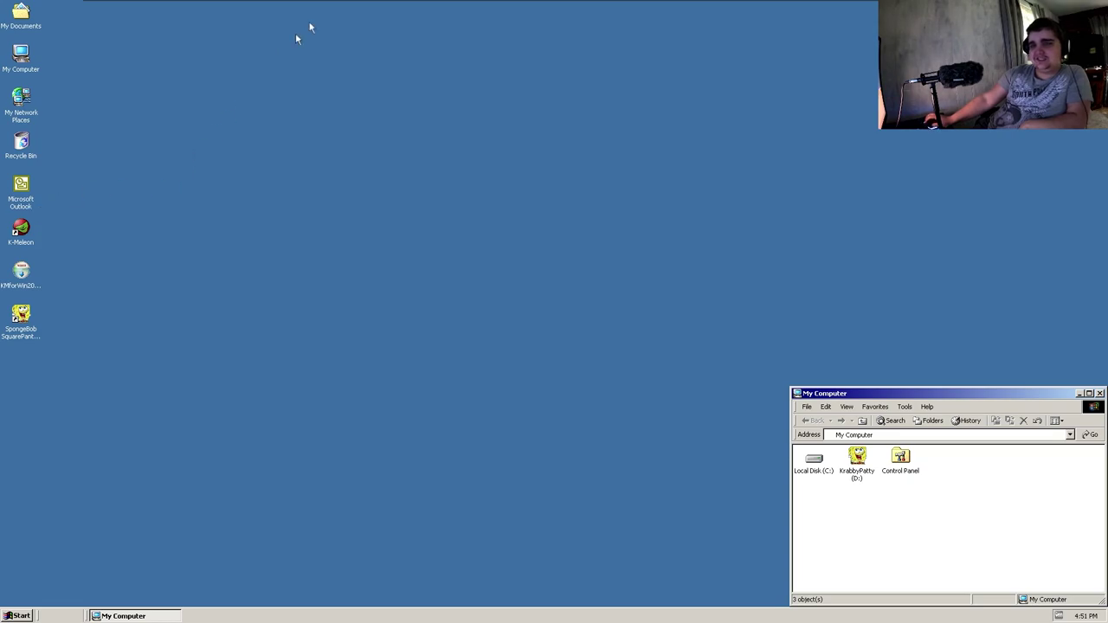
{"action": "type", "text": "google.com"}
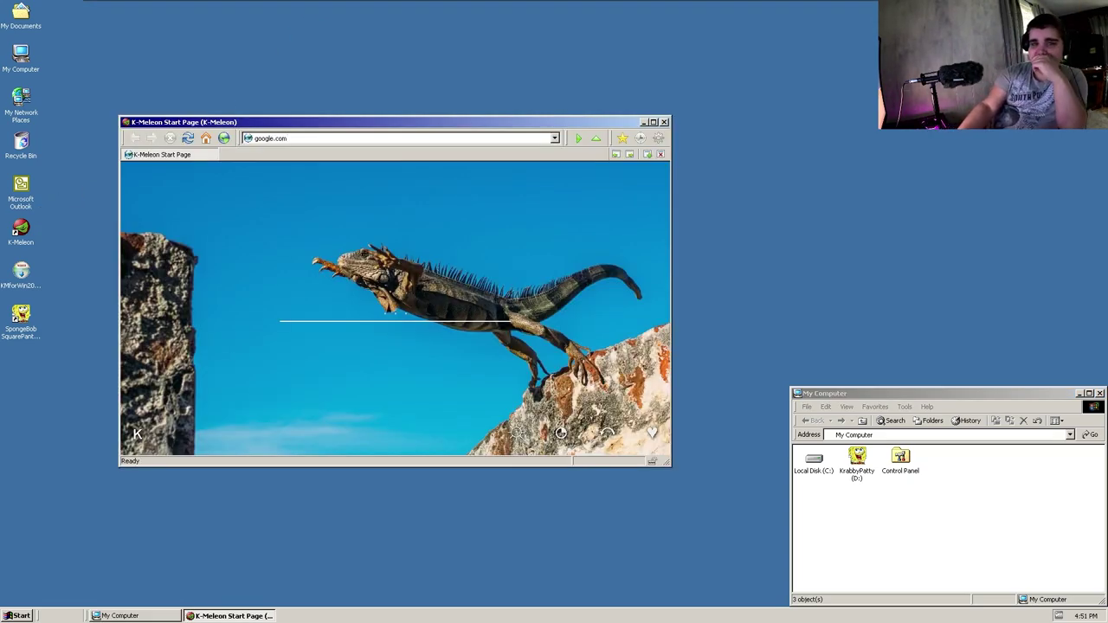
{"action": "key", "text": "Return"}
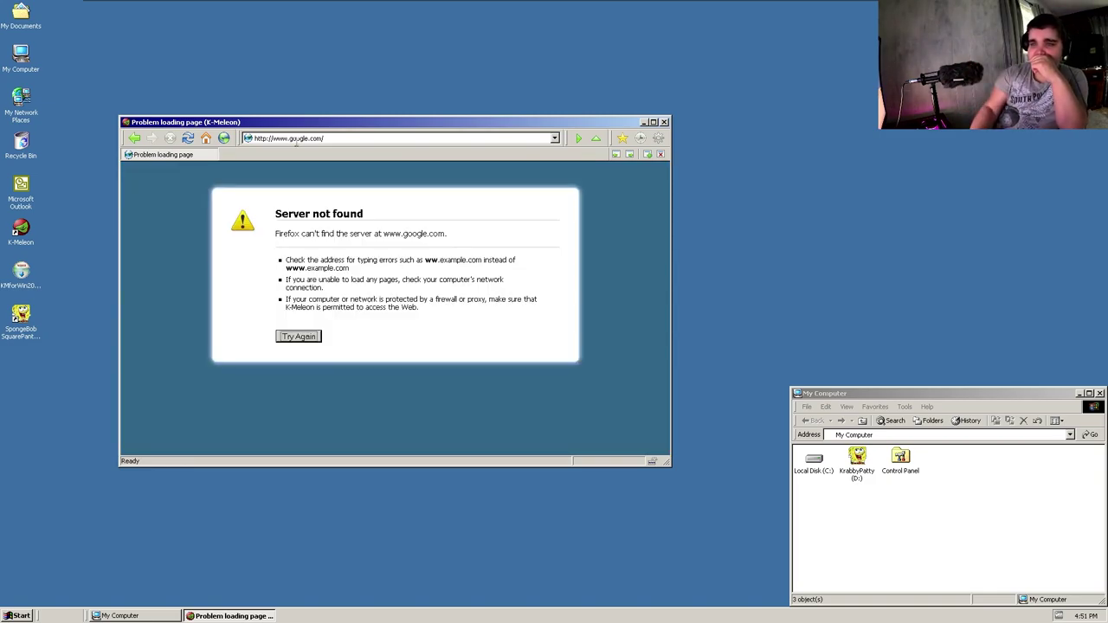